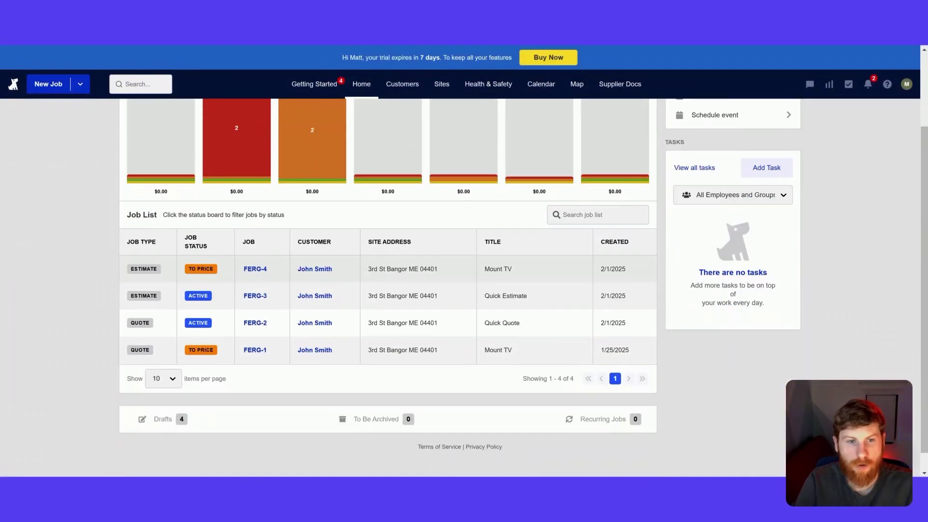
Review the Home dashboard status board and preview the New Job options without creating one.
scroll(380, 274, "up", 2)
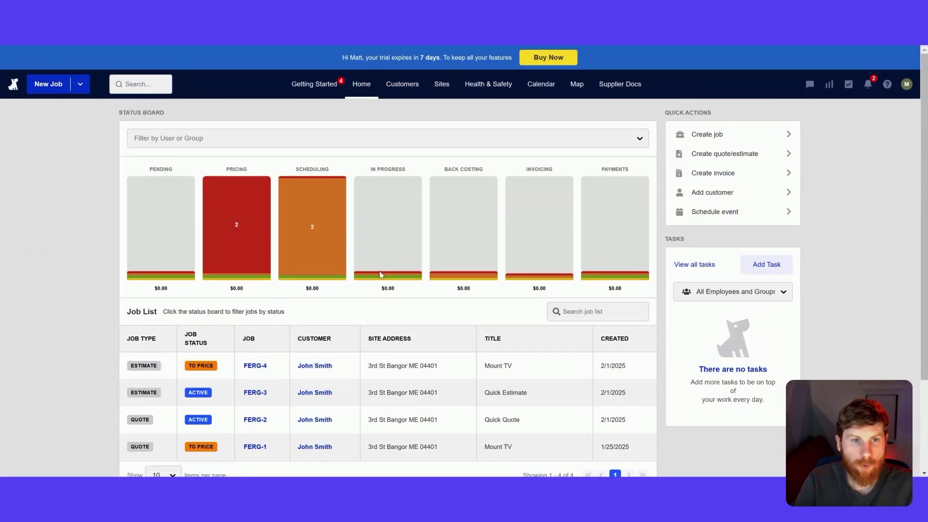
mouse_move(285, 271)
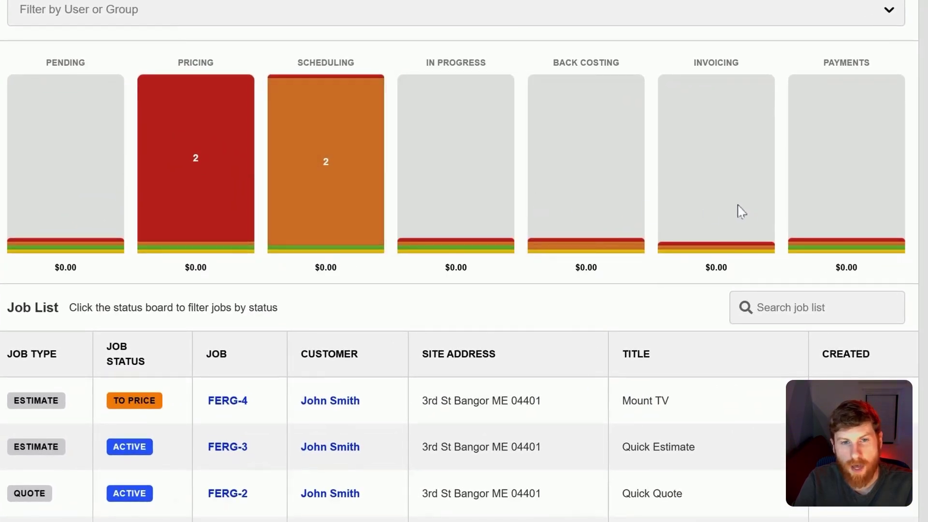
mouse_move(223, 226)
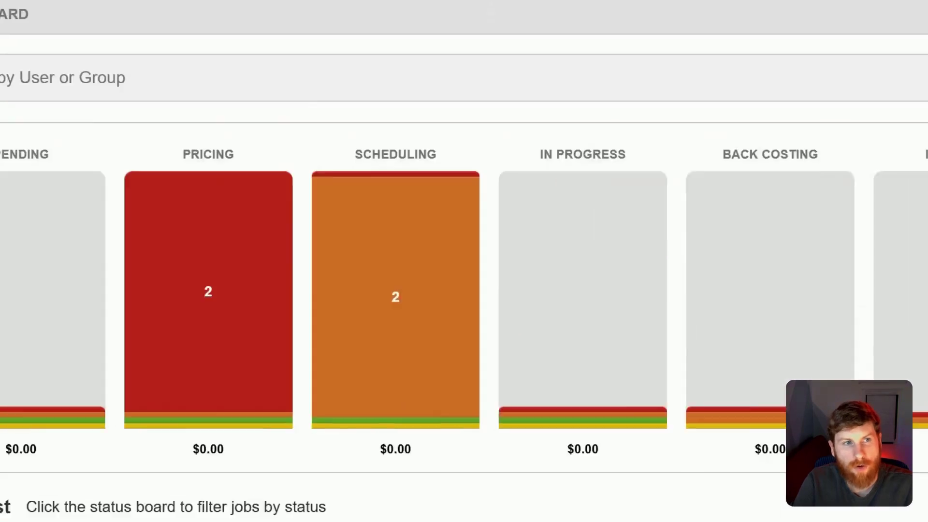
left_click(166, 65)
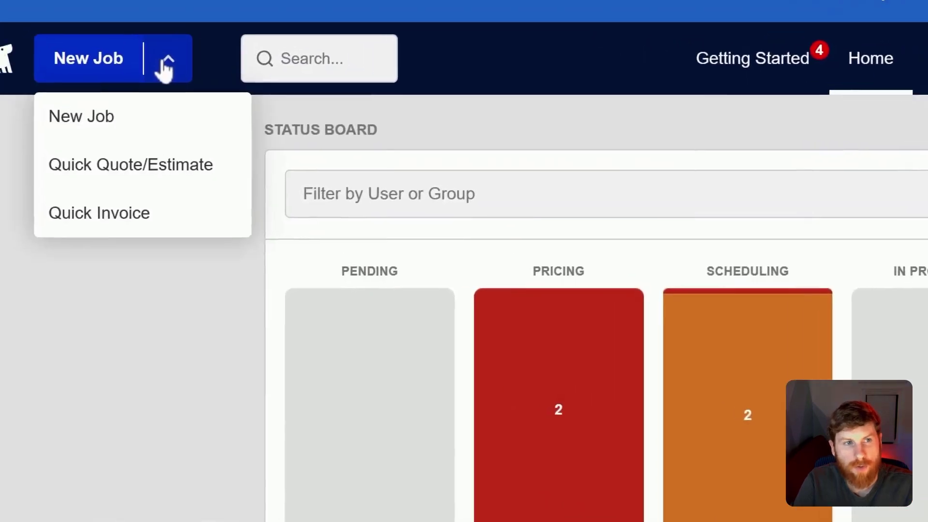
left_click(162, 358)
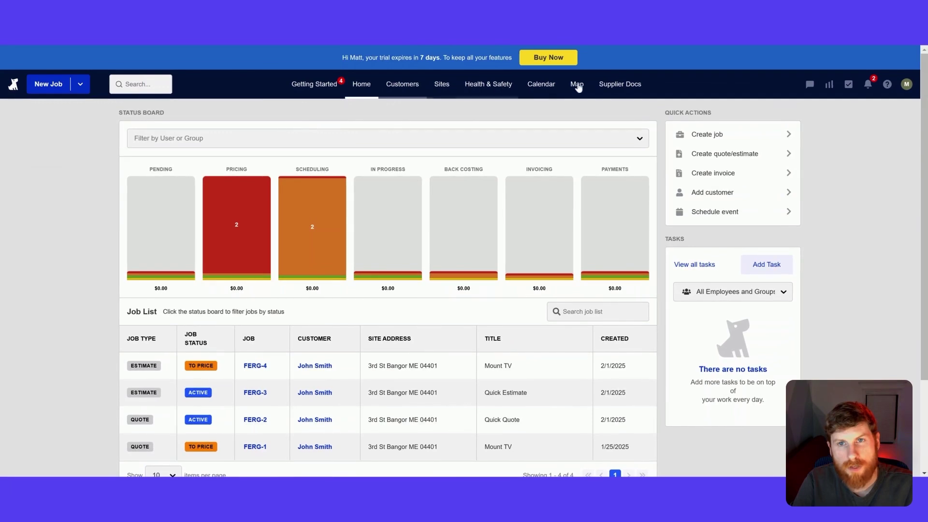
Browse the Customers address book and its import/export options, then Sites, then open Health & Safety.
left_click(408, 90)
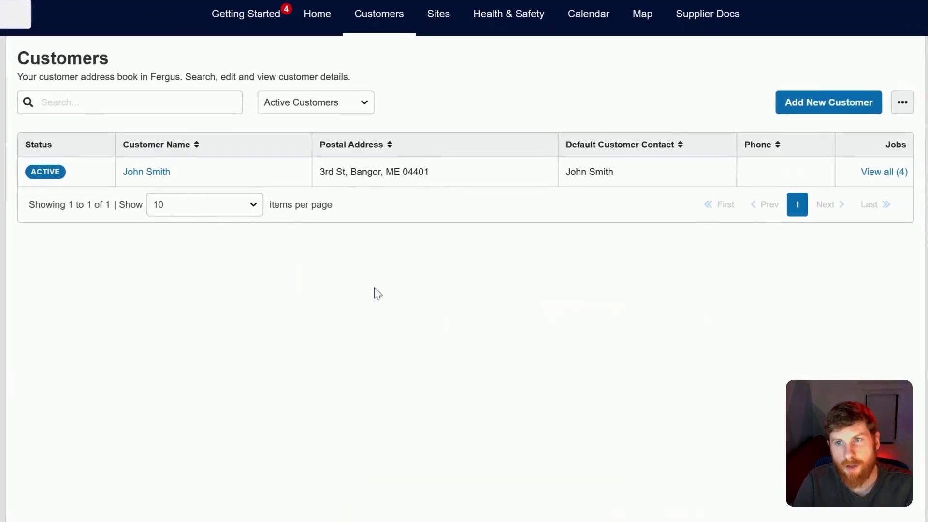
left_click(902, 103)
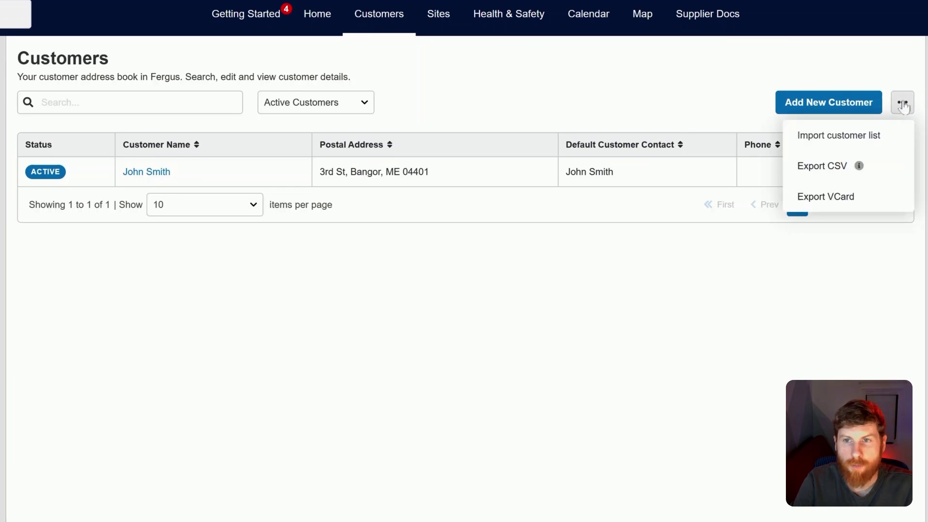
left_click(437, 19)
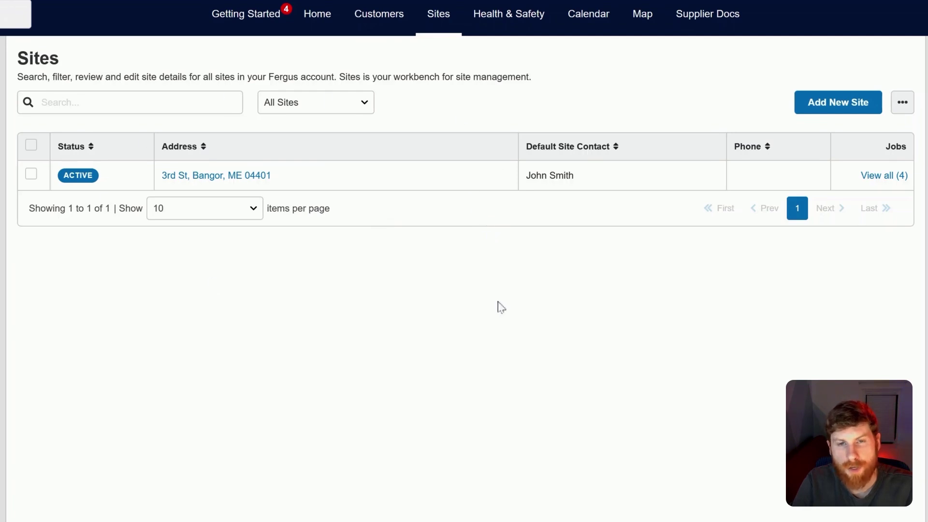
left_click(497, 15)
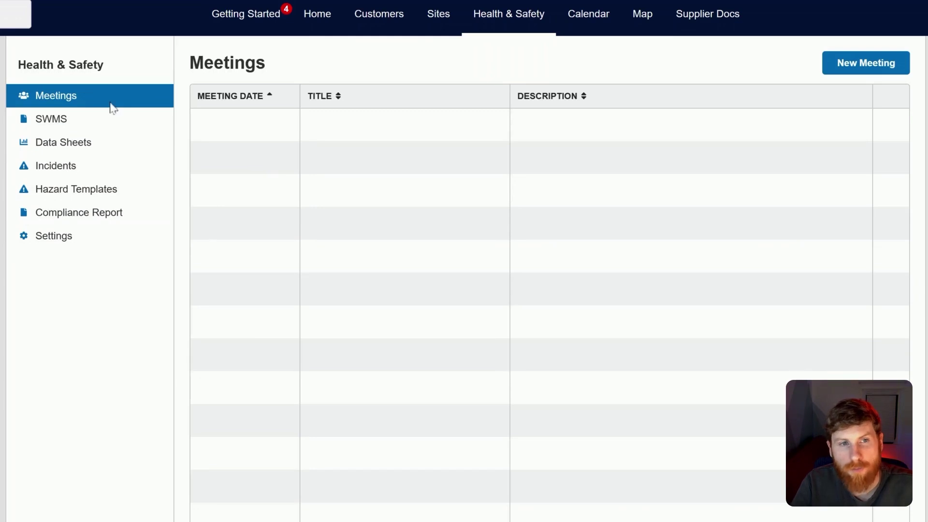
Look through SWMS and the Compliance Report, then view the 1–7 Feb 2025 calendar.
left_click(87, 120)
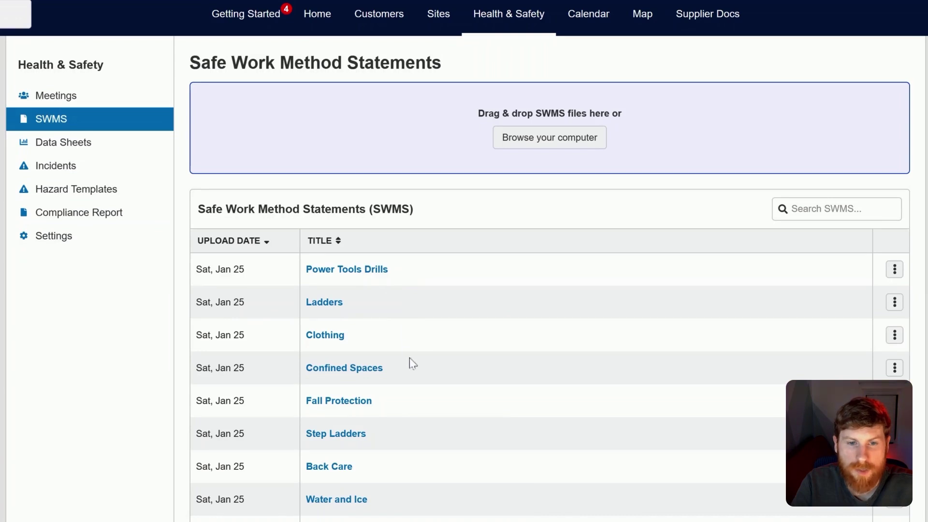
left_click(100, 214)
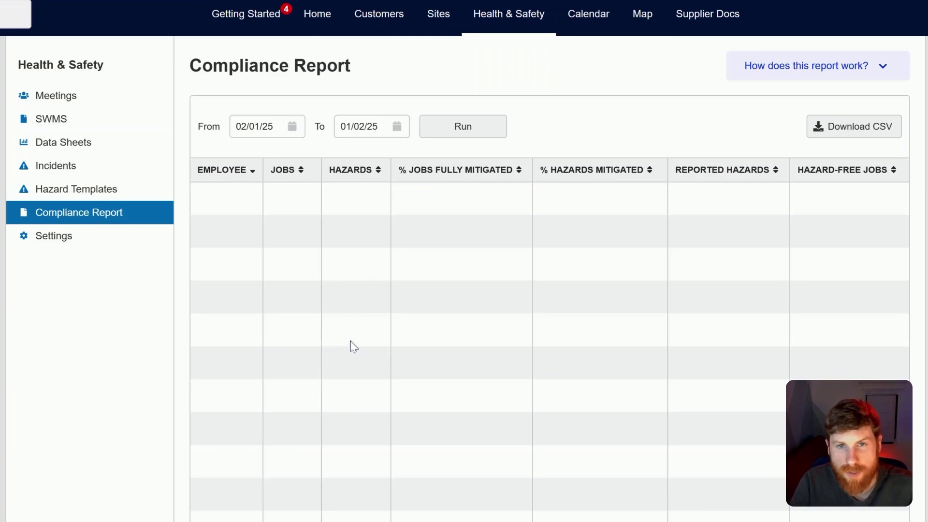
left_click(589, 15)
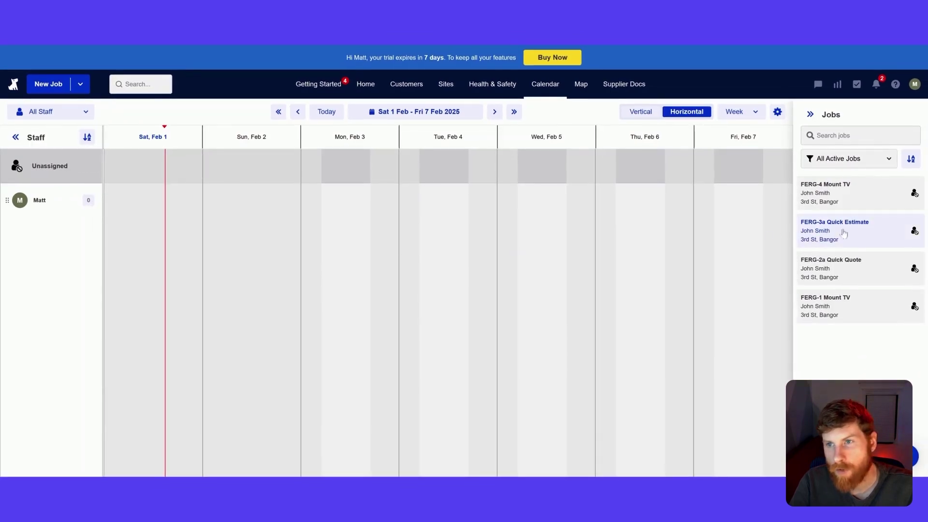
Try scheduling FERG-3a on Tue Feb 4, view the staff map, then open Supplier Docs.
left_click_drag(843, 233, 532, 227)
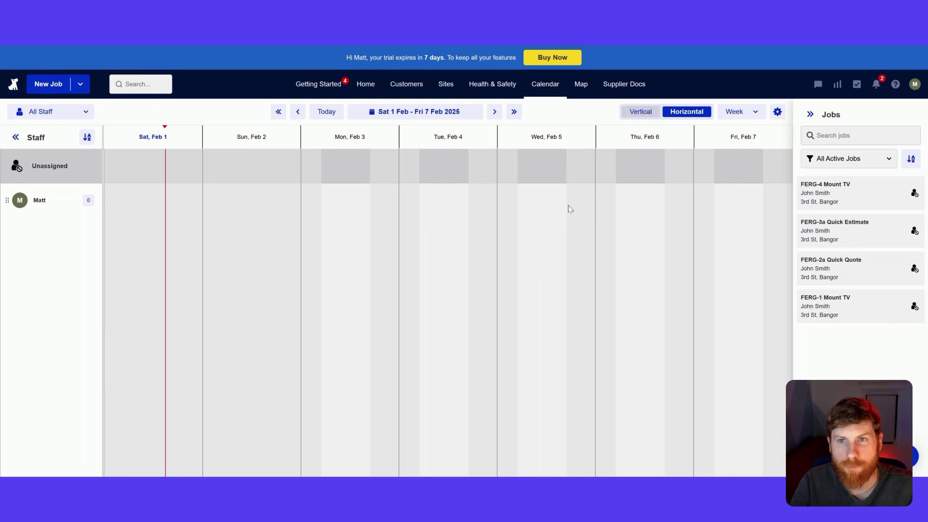
left_click(581, 86)
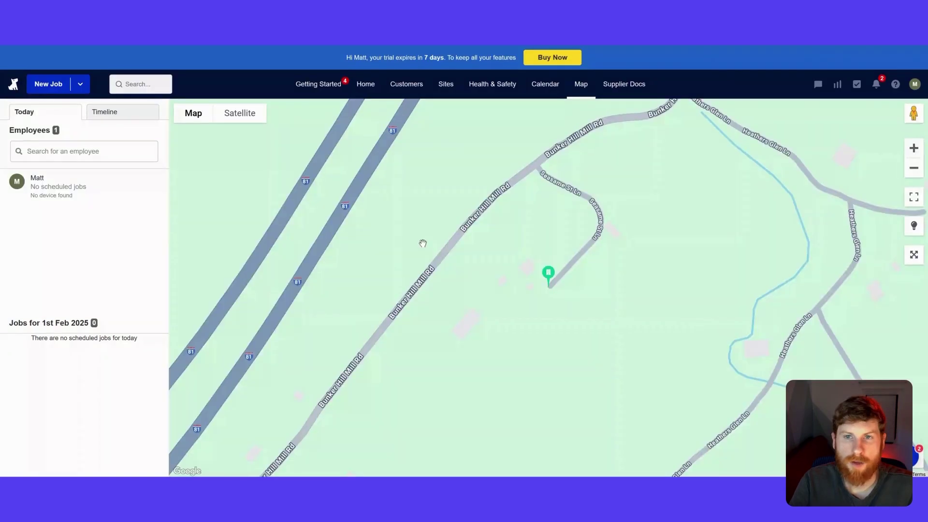
left_click(622, 85)
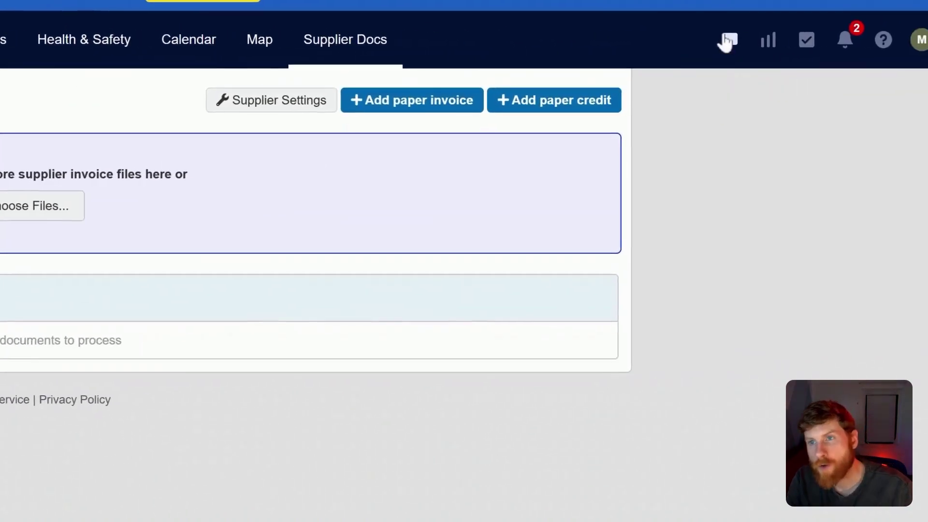
left_click(843, 33)
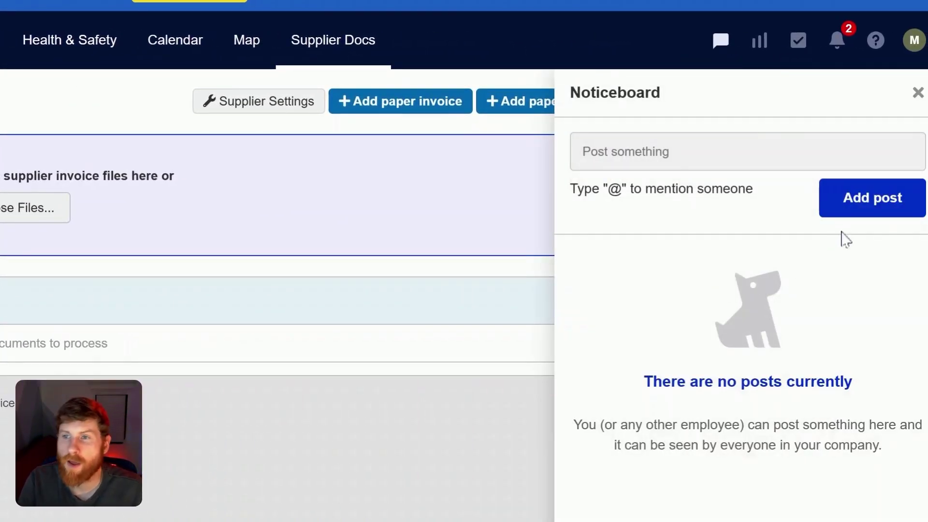
left_click(701, 152)
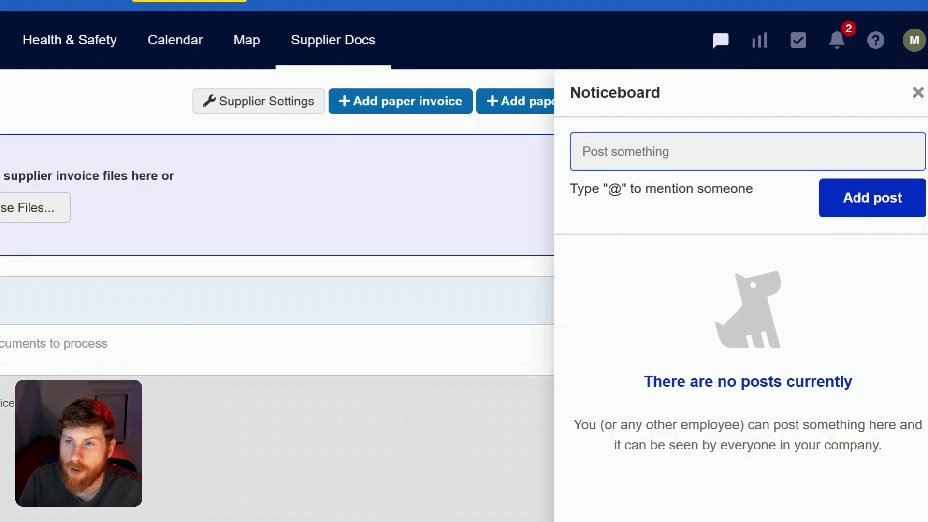
left_click(707, 473)
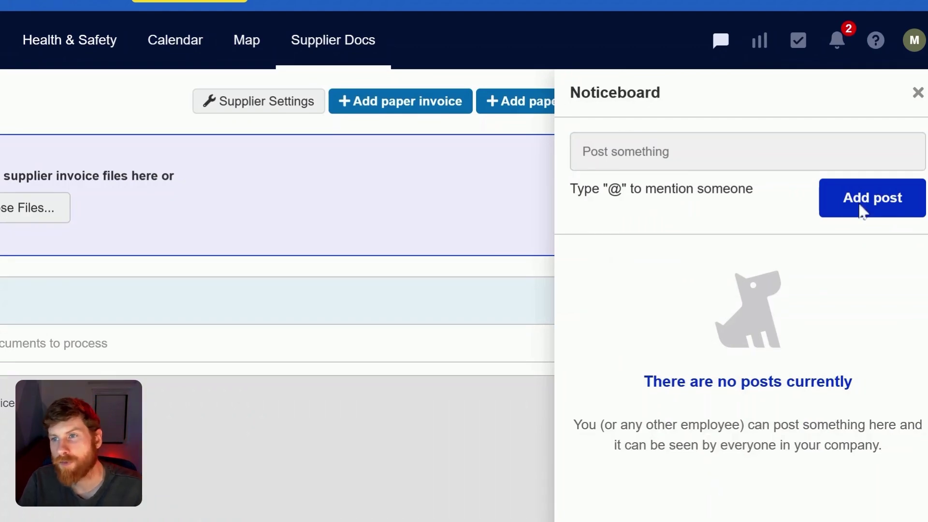
left_click(918, 103)
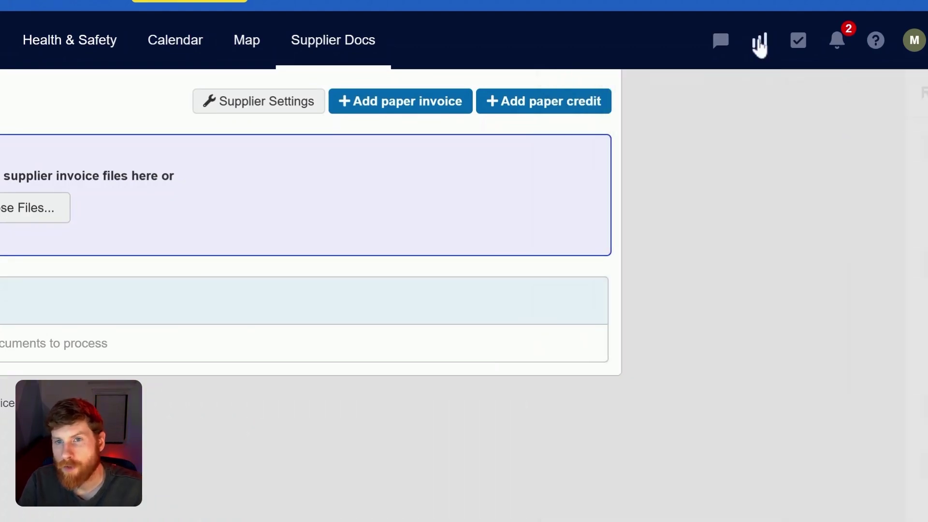
left_click(758, 43)
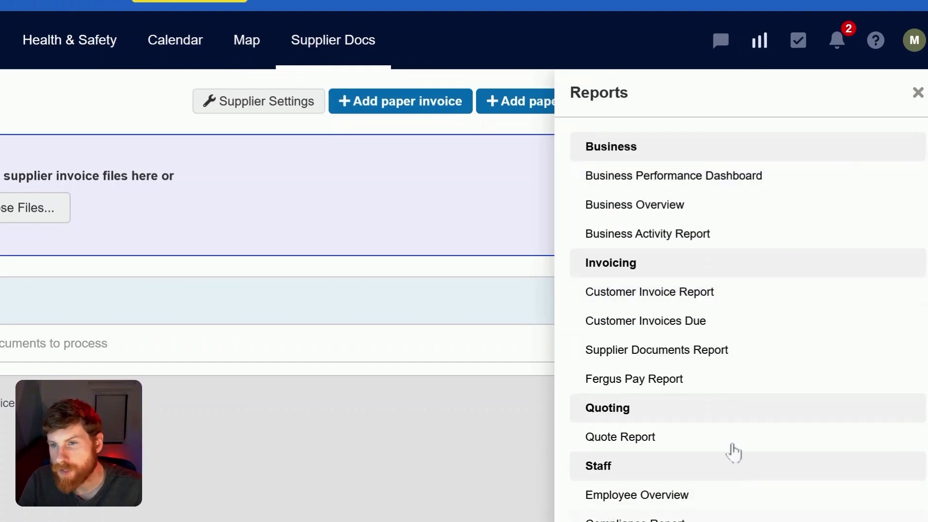
left_click(798, 46)
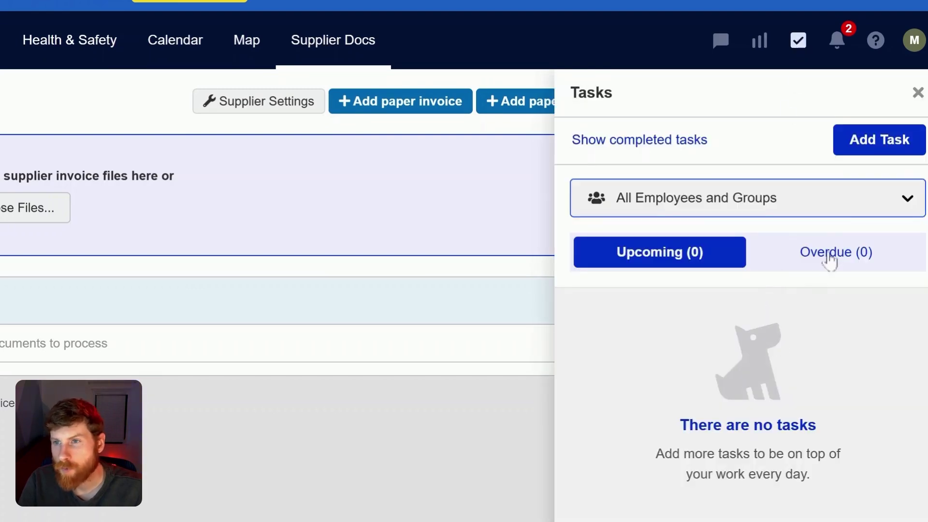
left_click(838, 45)
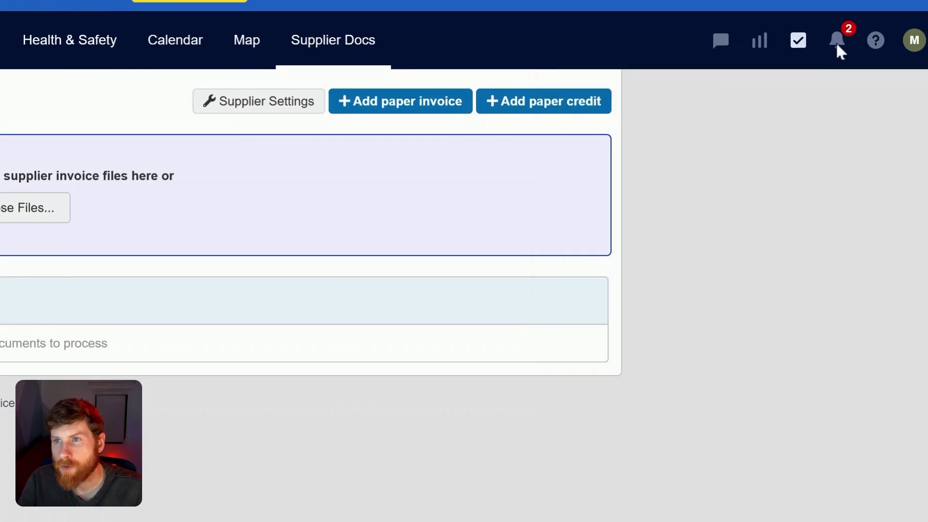
left_click(880, 46)
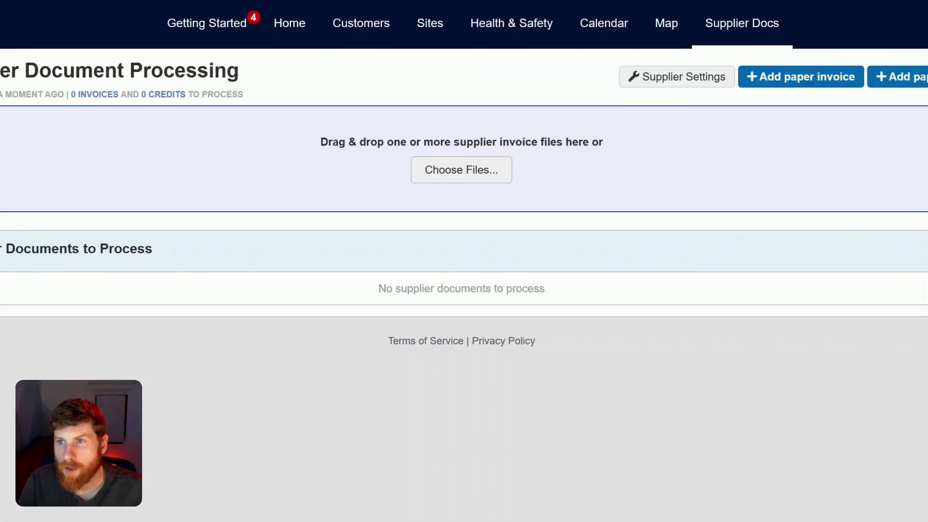
left_click(889, 38)
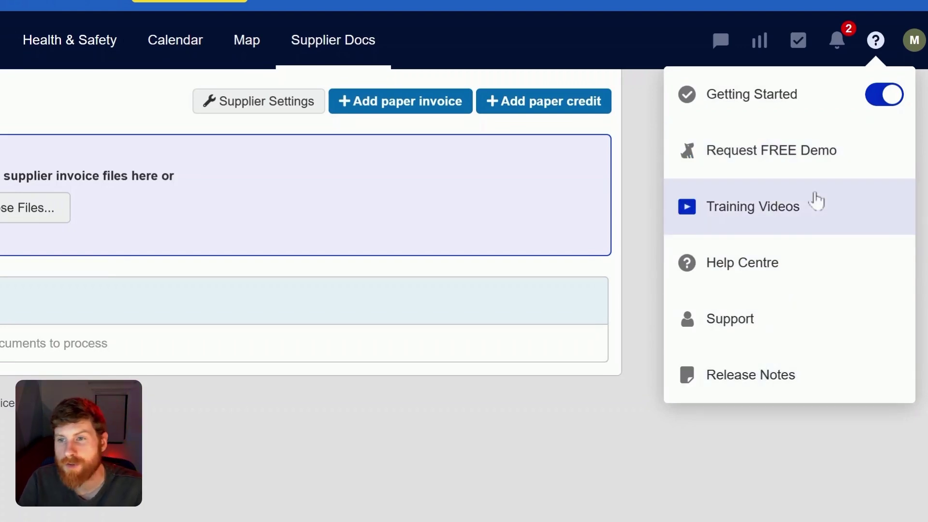
left_click(917, 42)
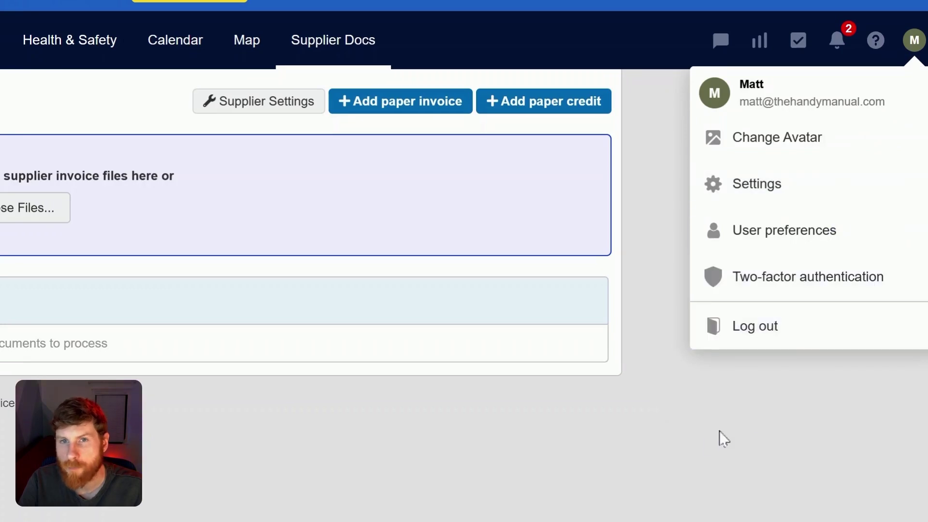
left_click(710, 445)
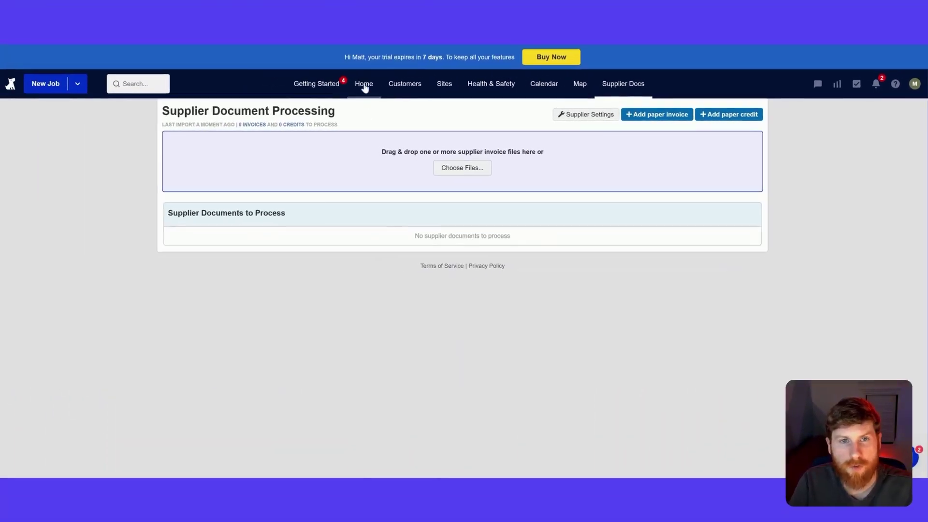
Start a new job from Home for the existing customer and its site address.
left_click(364, 84)
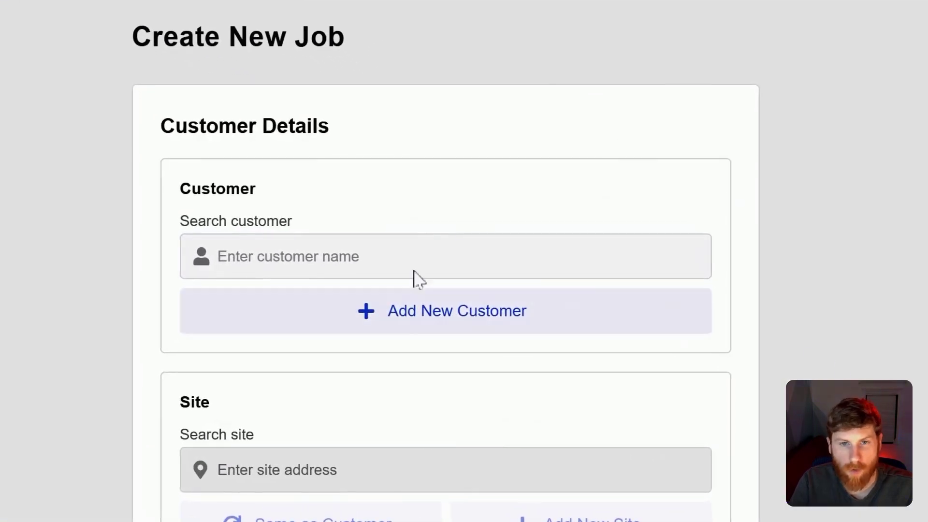
left_click(426, 249)
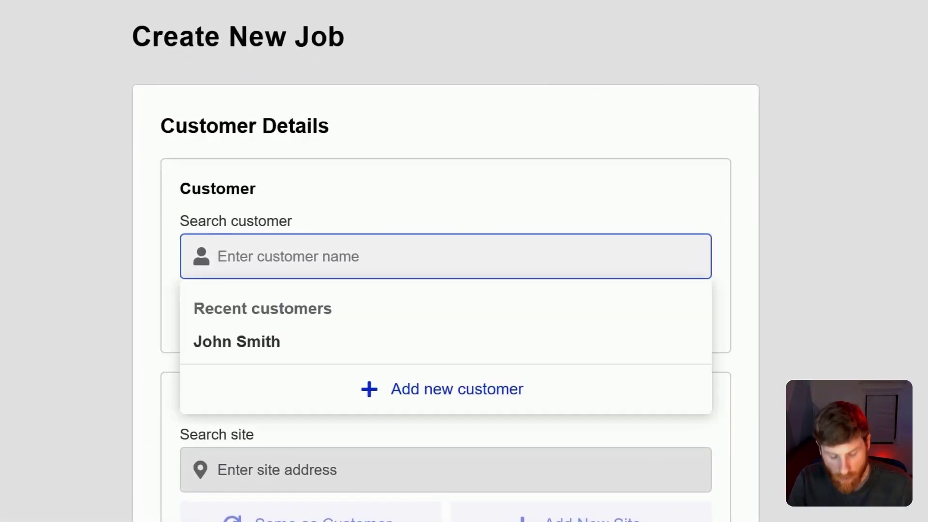
left_click(311, 347)
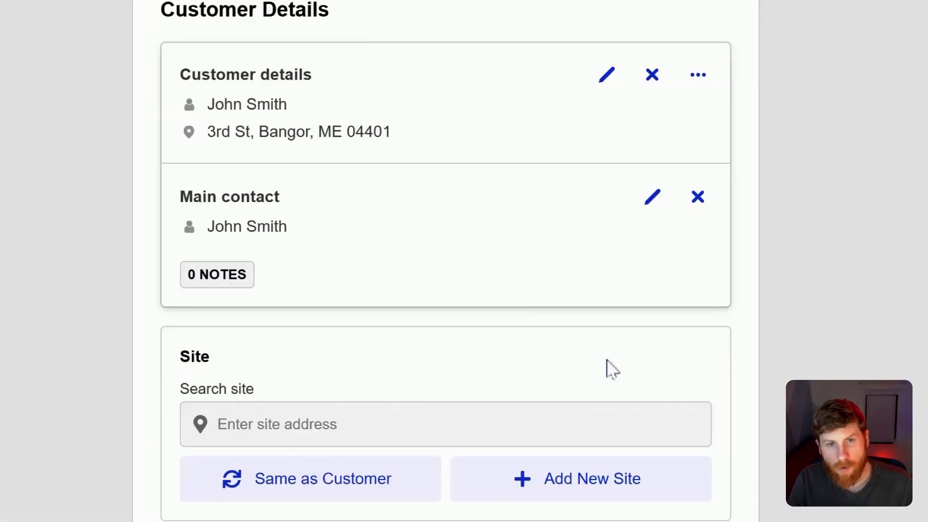
scroll(608, 368, "down", 2)
left_click(435, 312)
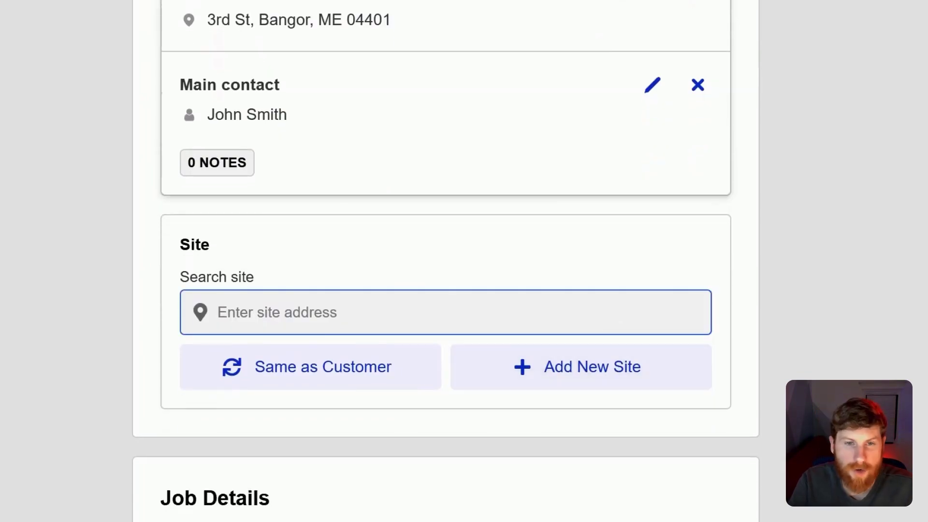
scroll(493, 364, "up", 2)
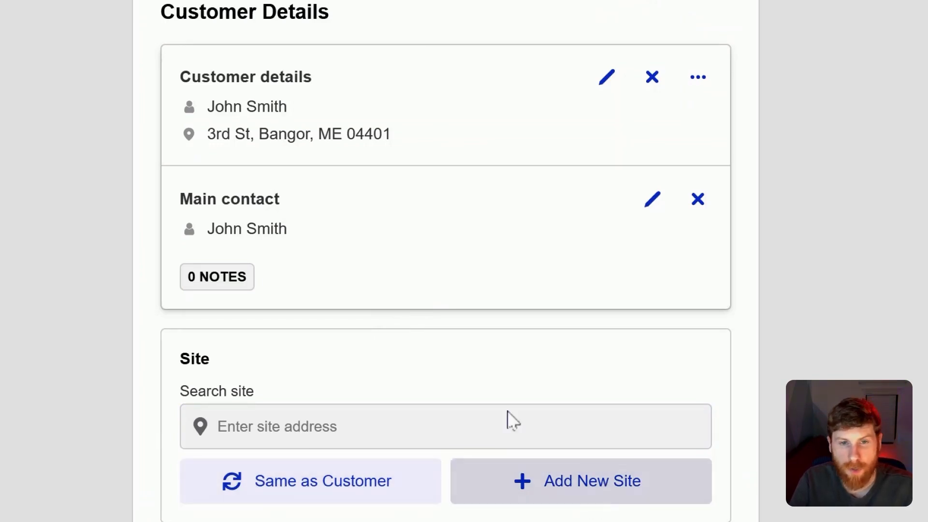
scroll(538, 431, "down", 5)
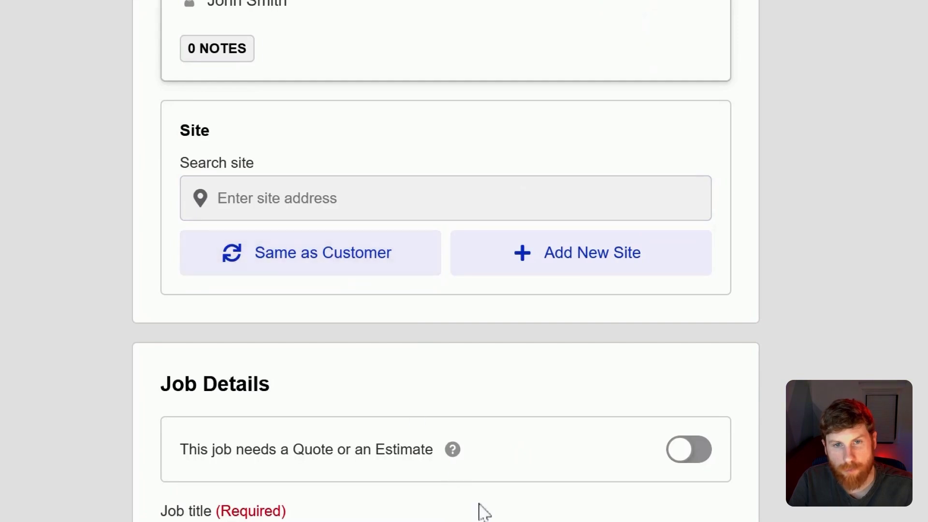
scroll(687, 483, "down", 4)
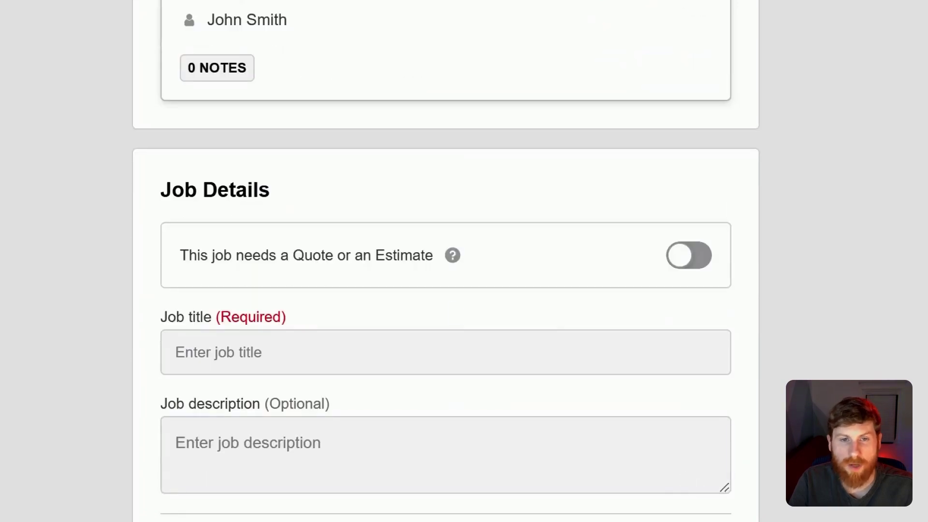
Make it an estimate job titled 'TV Mounting' with description 'scope of work', and create it.
left_click(690, 261)
left_click(576, 300)
left_click(339, 407)
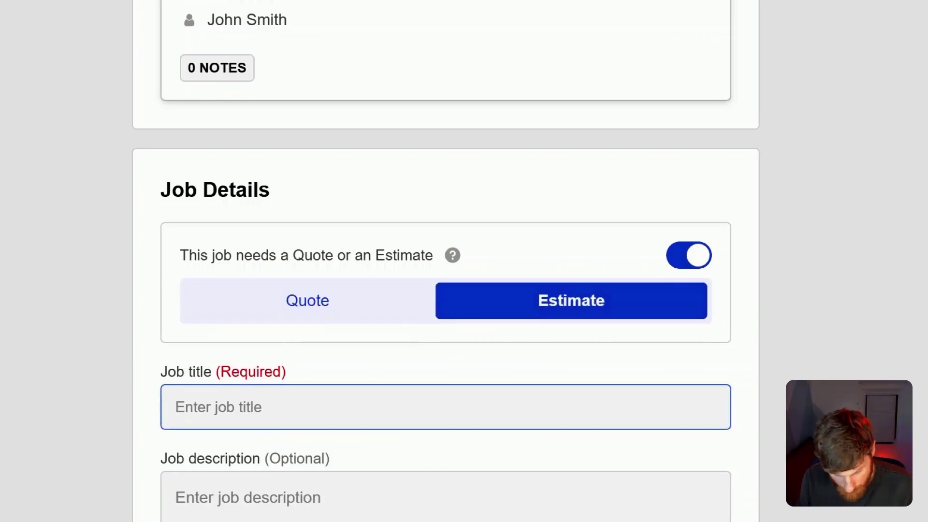
type("TV Mounting")
key("Tab")
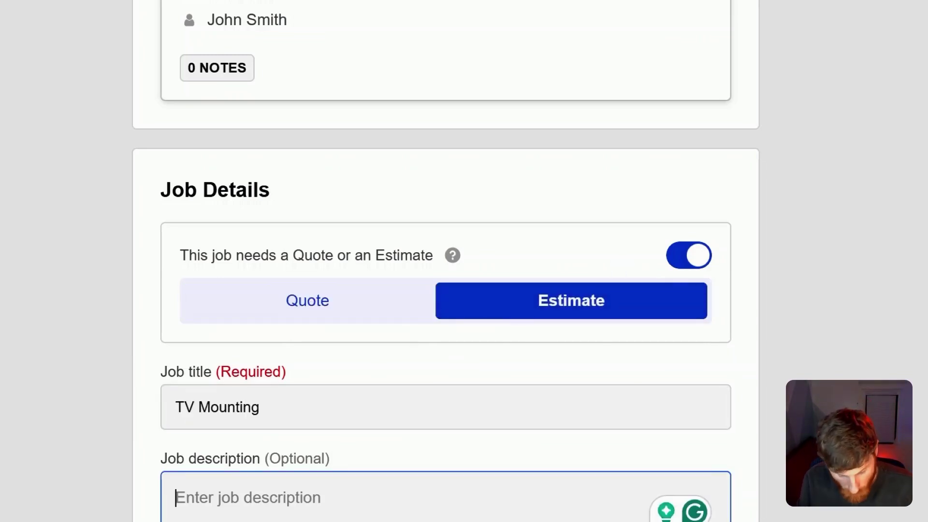
type("scope of work")
scroll(464, 261, "down", 8)
key("Tab")
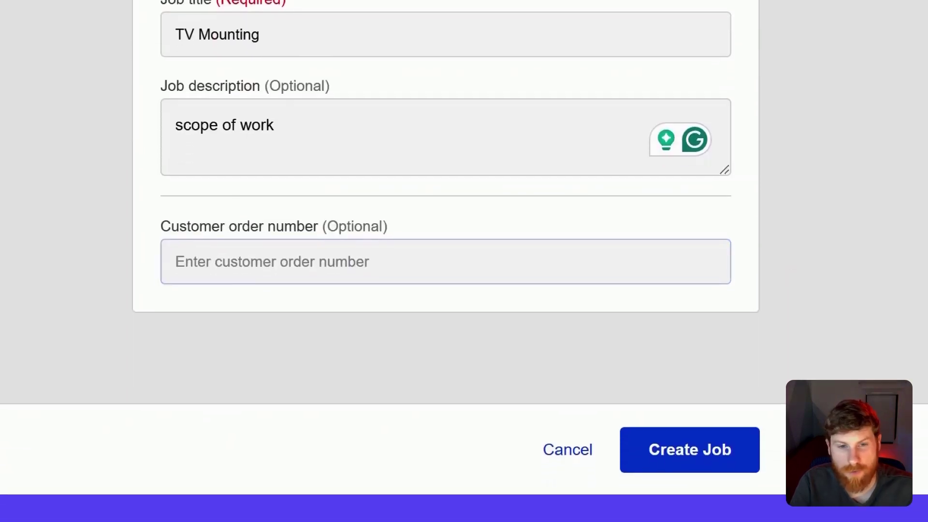
key("shift+Tab")
left_click(682, 452)
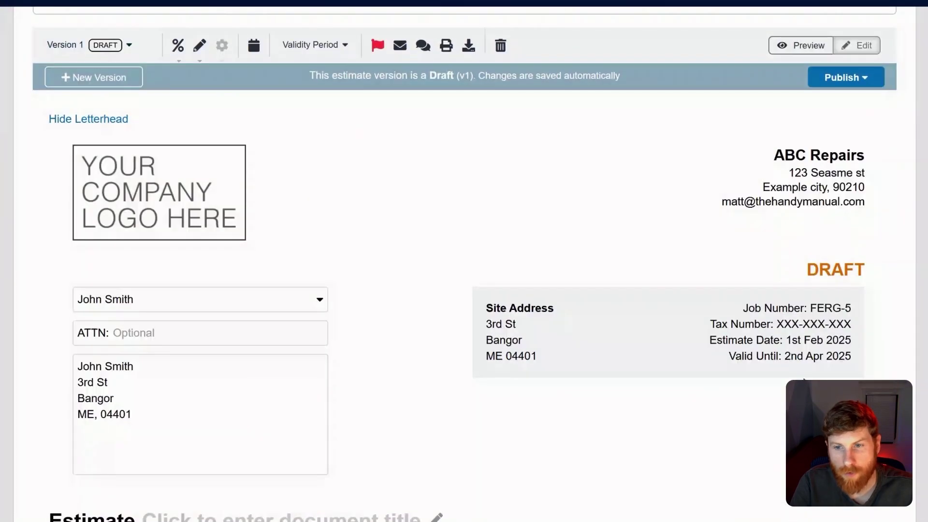
Add a TV Mounting section to the estimate with the description 'scope of work'.
scroll(465, 261, "up", 4)
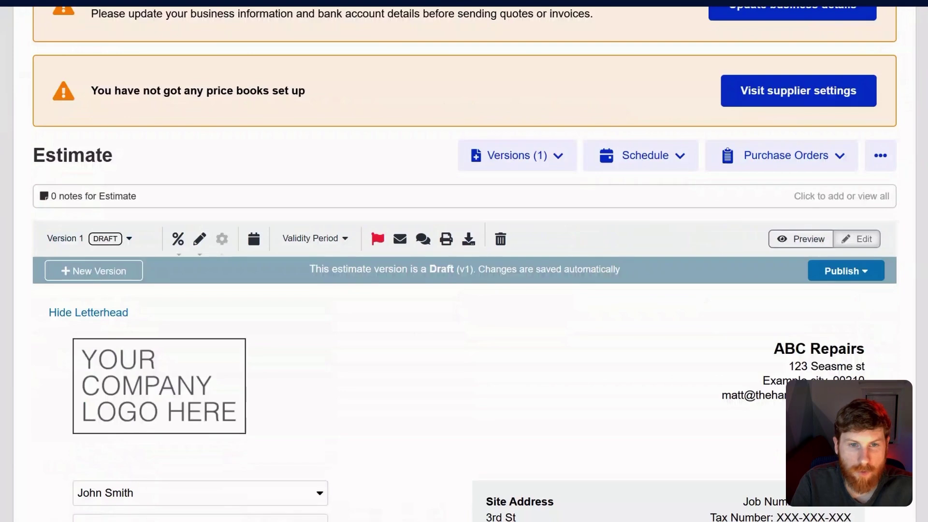
left_click(199, 254)
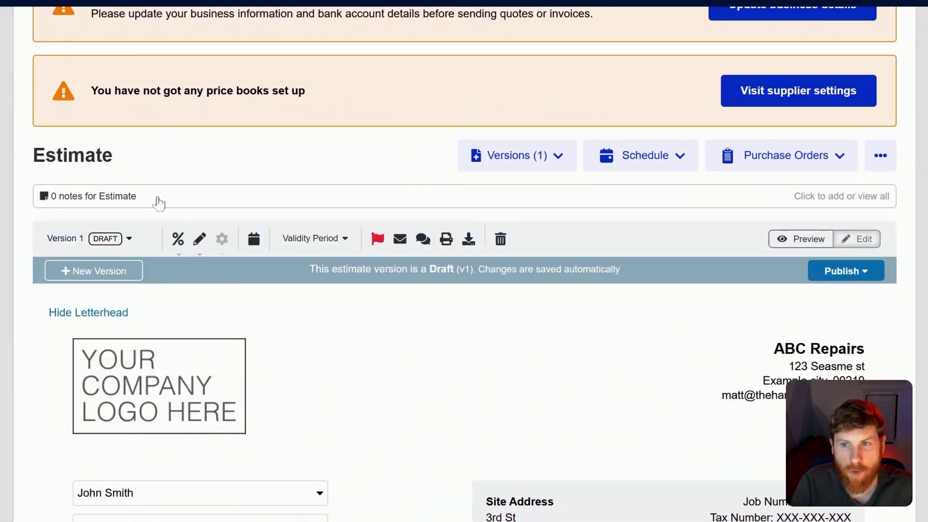
scroll(588, 425, "down", 10)
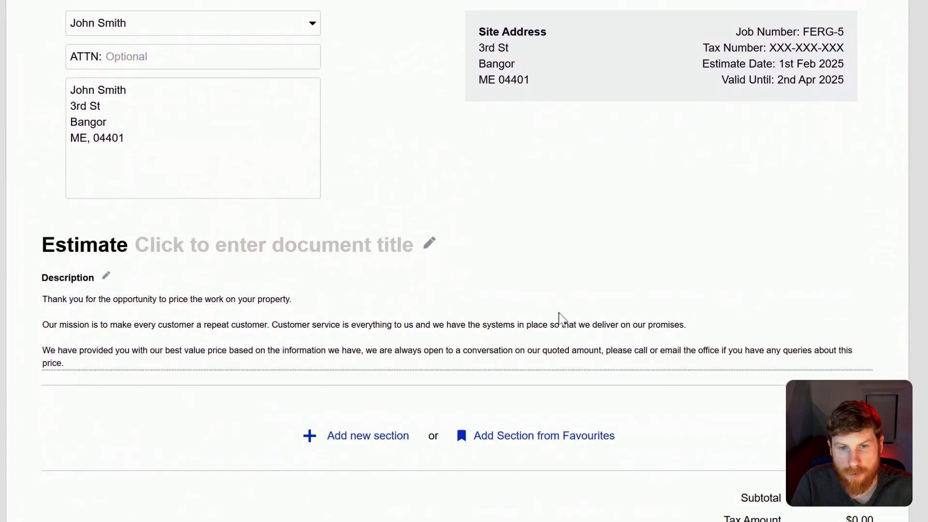
scroll(590, 420, "down", 2)
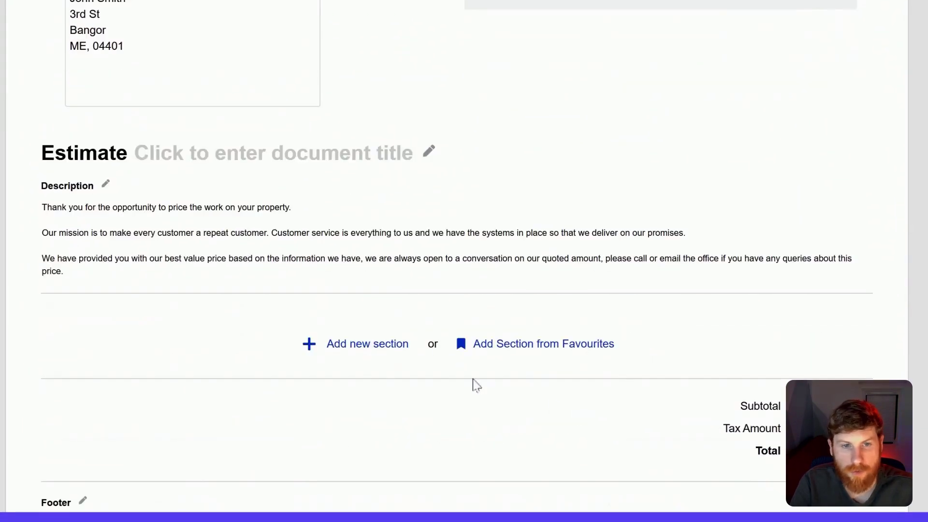
left_click(376, 345)
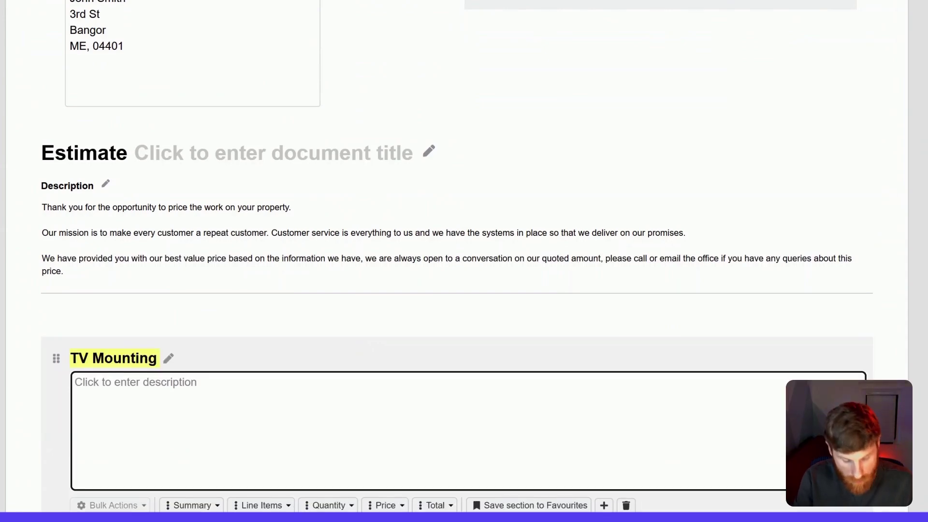
type("scope of work")
key("Tab")
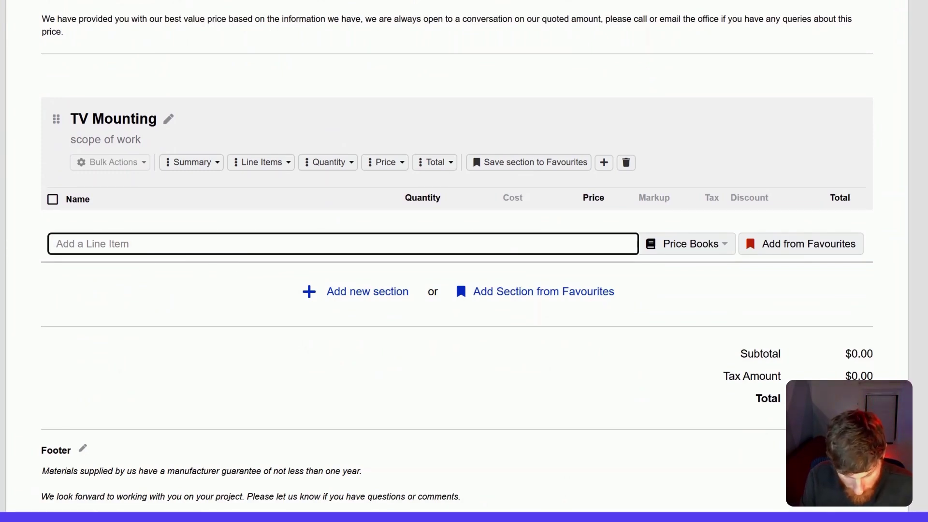
Add a 'mounting bracket' line item: quantity 1.00, cost $50.00, price $100.00.
type("mounting bracket")
key("Return")
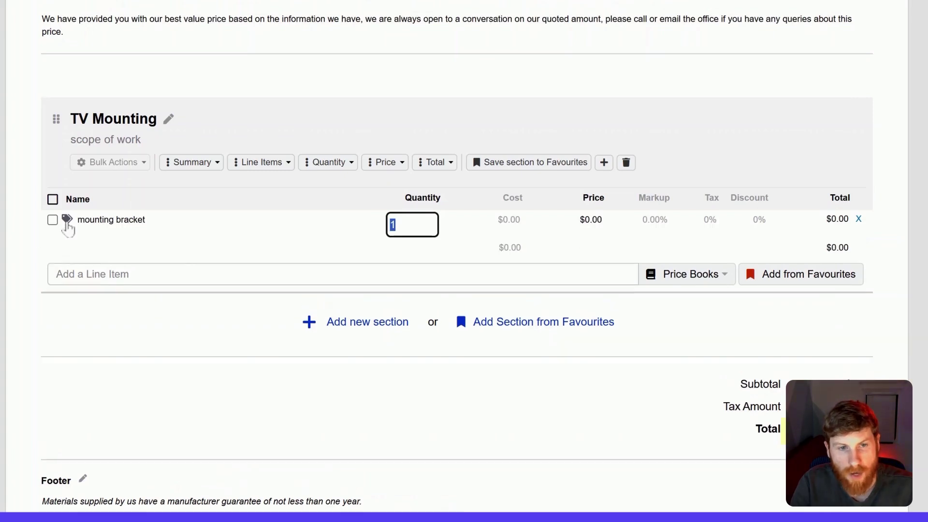
left_click(67, 223)
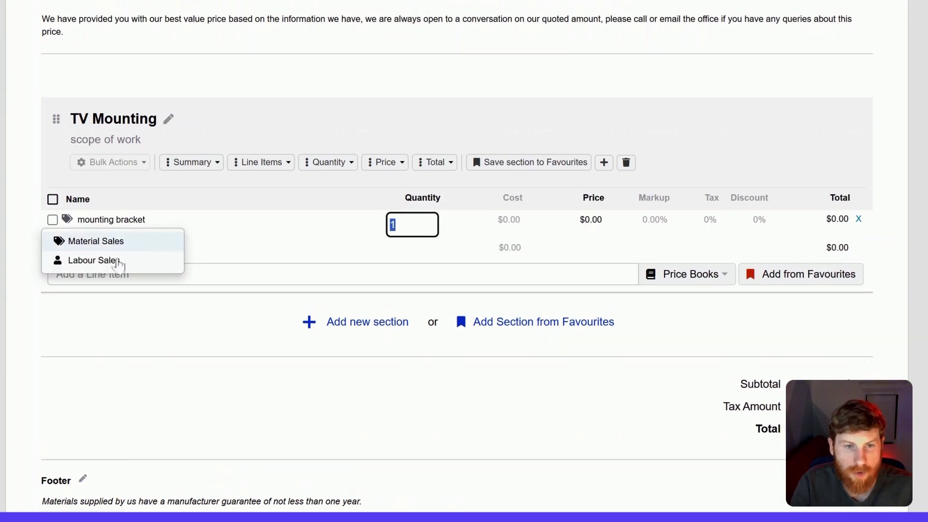
left_click(224, 246)
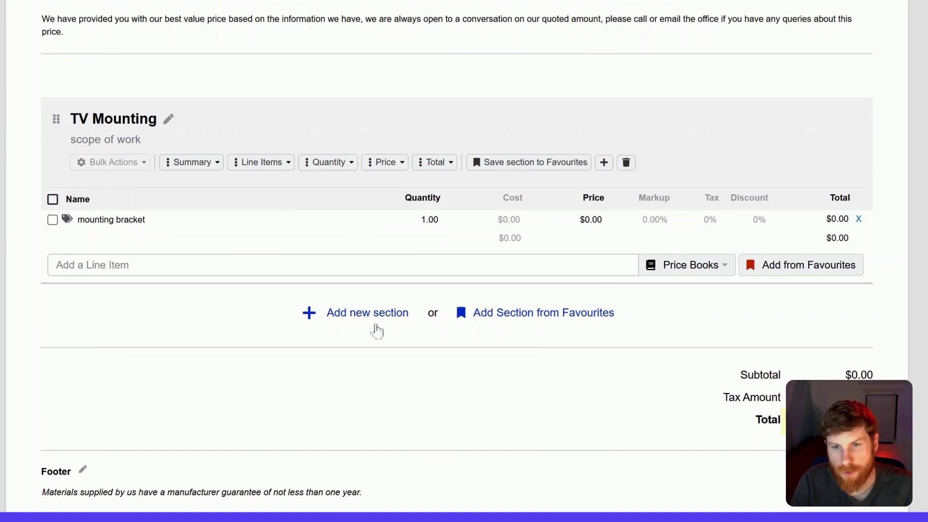
left_click(511, 223)
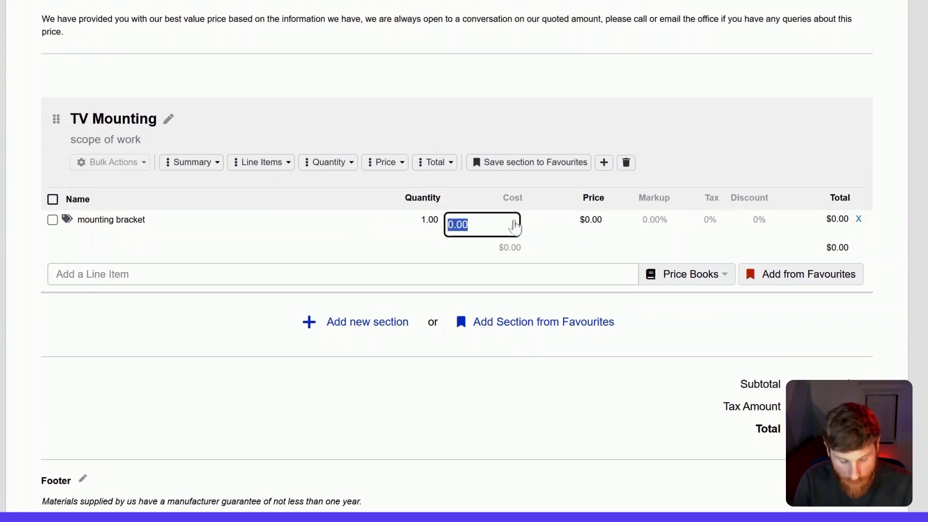
type("50")
key("Return")
left_click(598, 224)
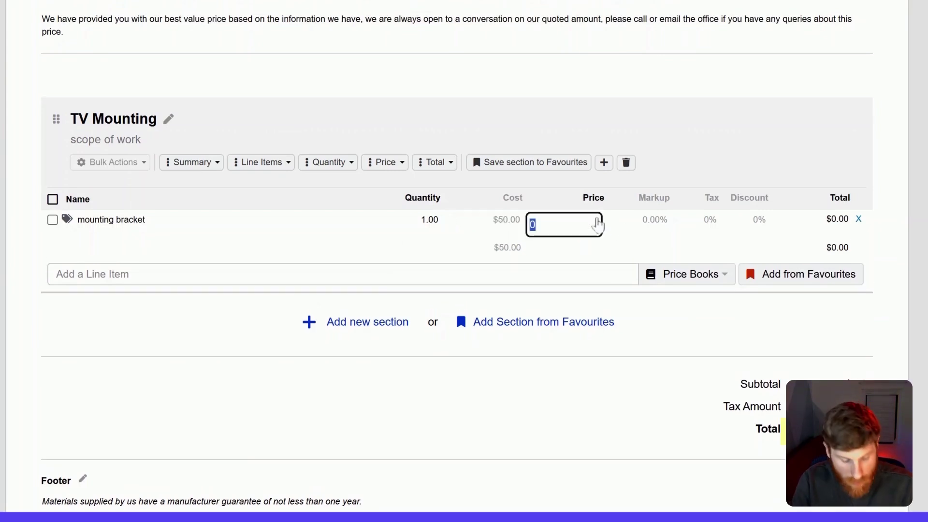
key("Return")
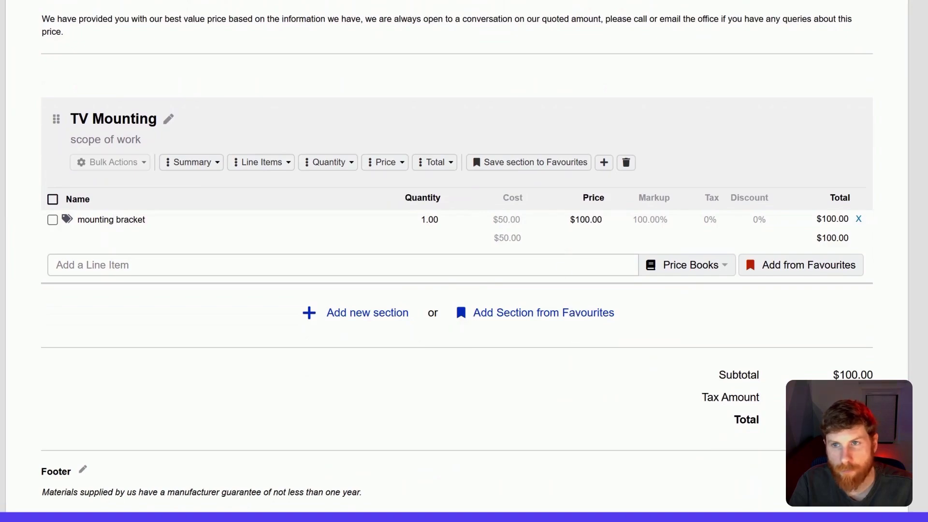
Preview the estimate in its customer layout, then start the Email Estimate draft from Publish.
scroll(574, 271, "up", 3)
scroll(574, 271, "up", 2)
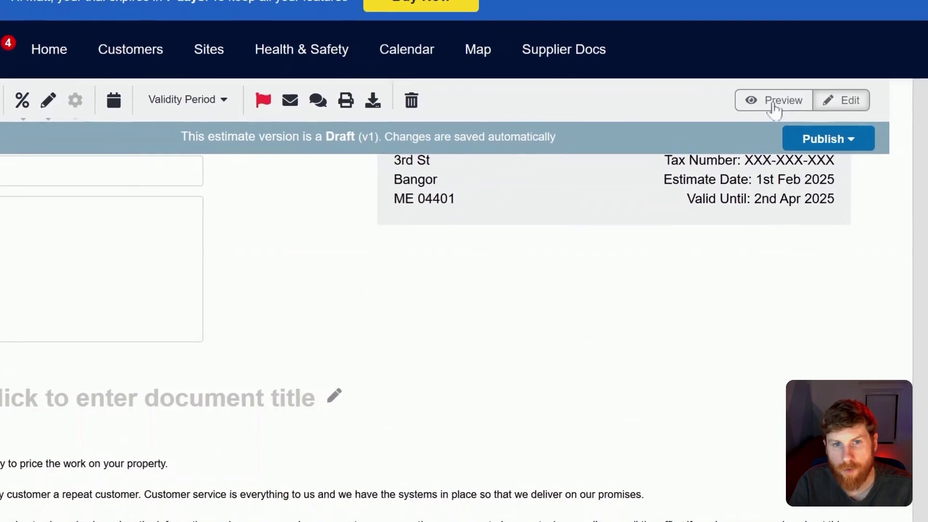
left_click(770, 118)
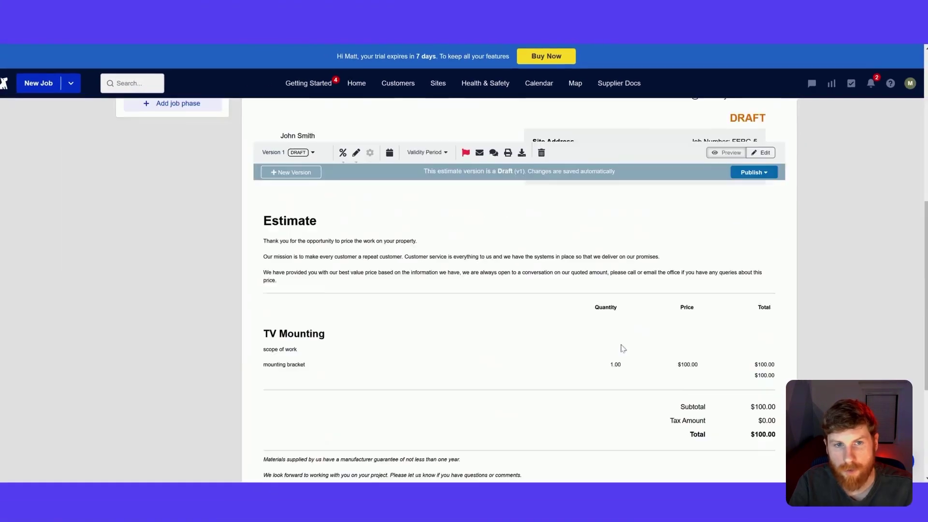
scroll(633, 341, "up", 4)
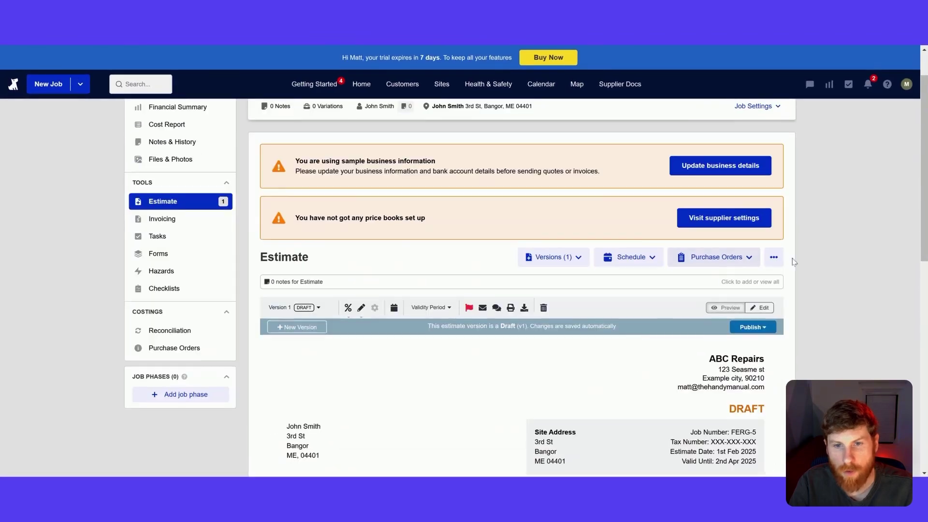
scroll(614, 312, "down", 5)
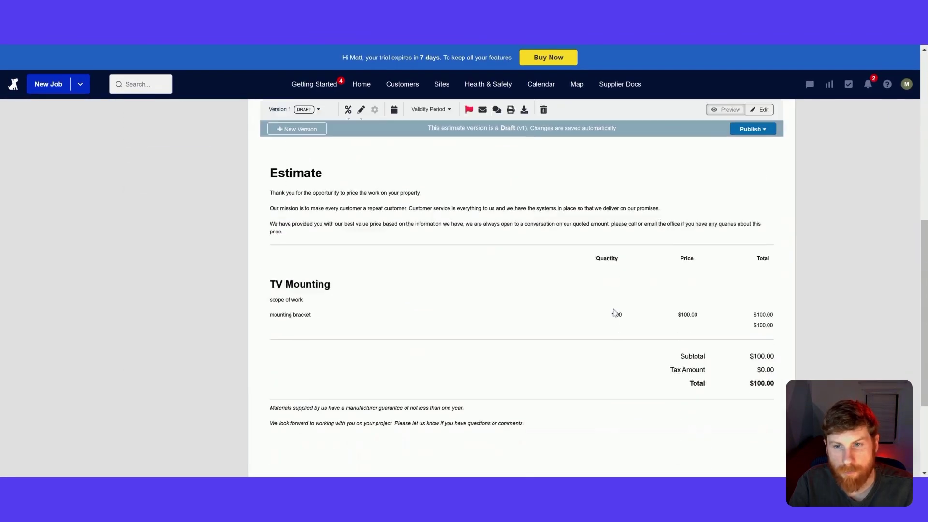
scroll(614, 311, "up", 2)
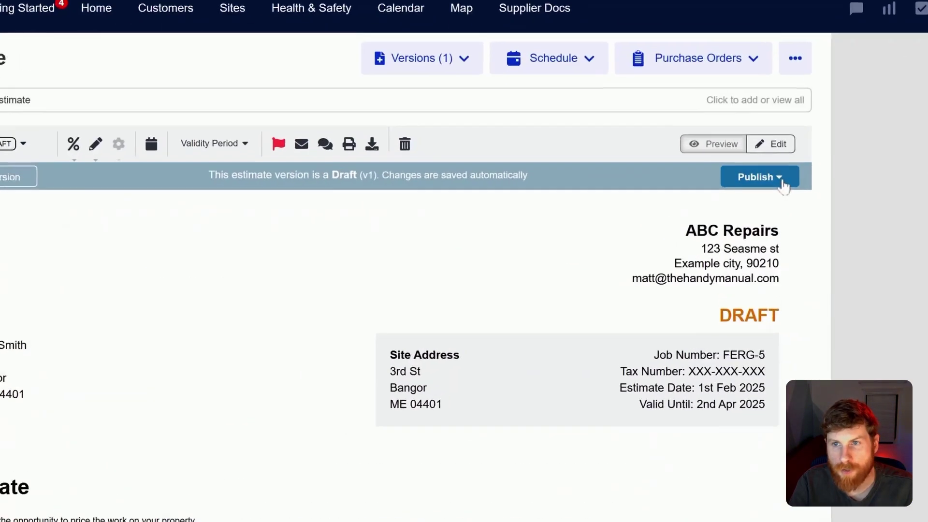
left_click(768, 183)
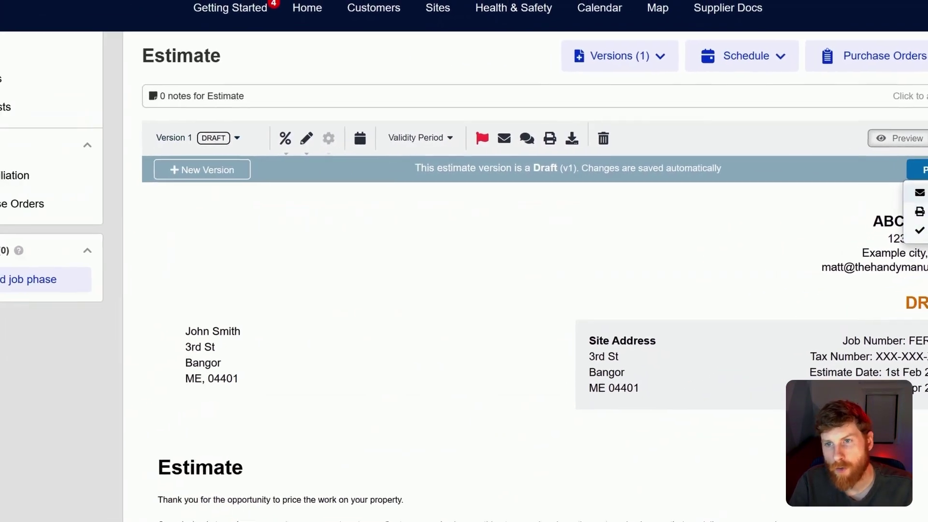
left_click(776, 249)
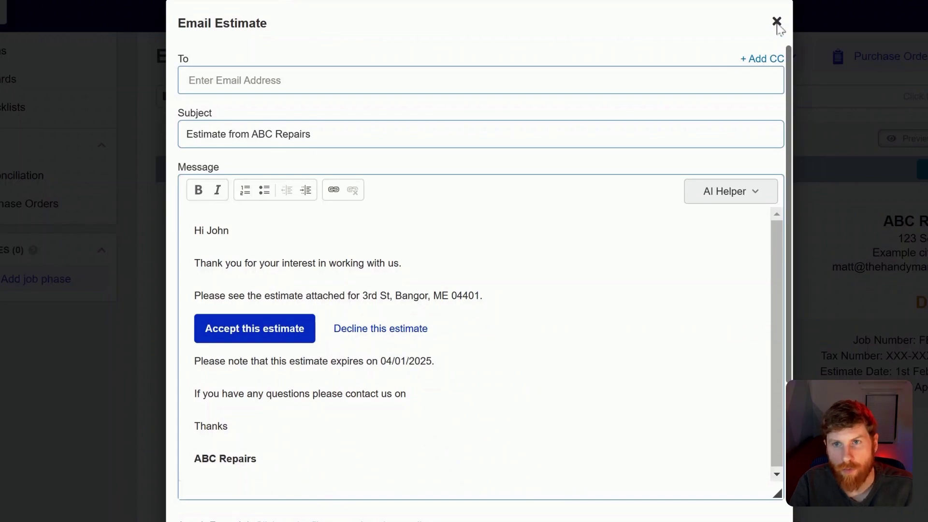
Close the email unsent, publish the estimate and mark it as sent.
left_click(777, 21)
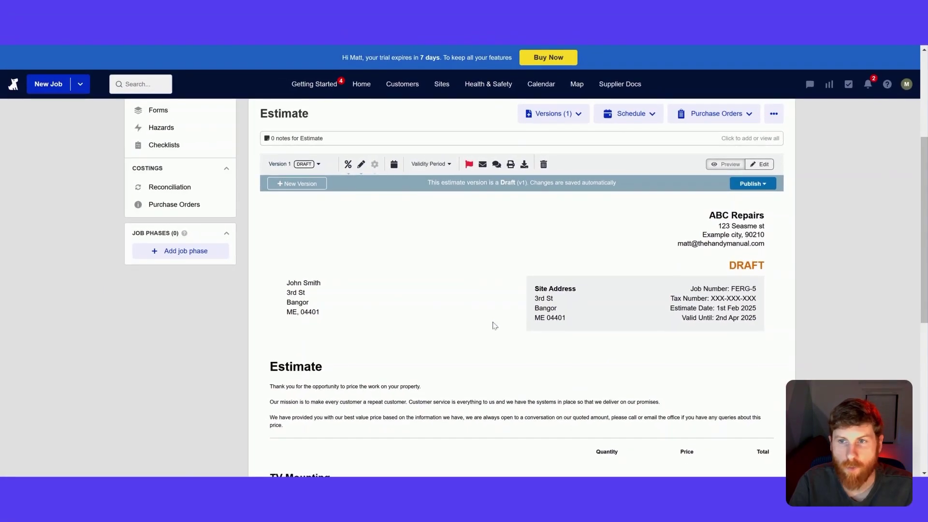
left_click(753, 184)
left_click(768, 222)
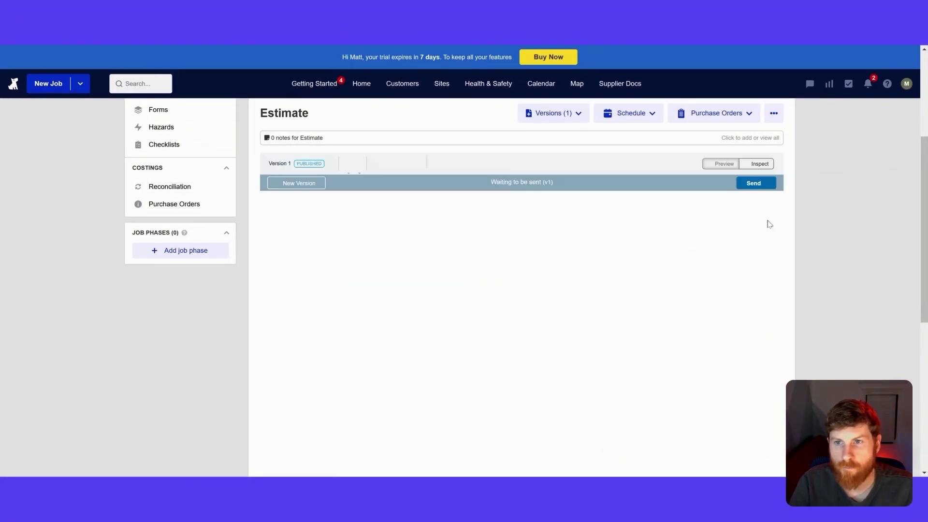
left_click(756, 183)
left_click(763, 219)
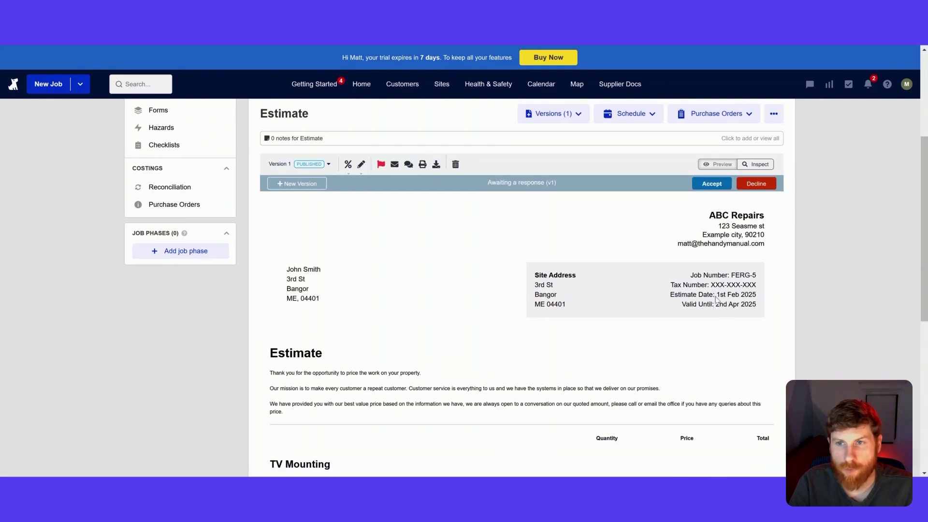
Accept the FERG-5 estimate and book the TV Mounting job on Mon Feb 3.
left_click(719, 188)
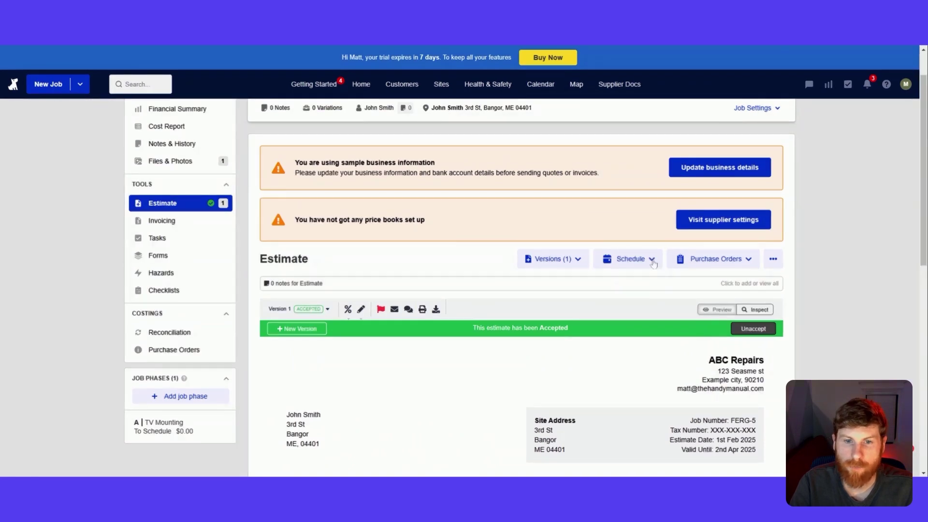
left_click(631, 259)
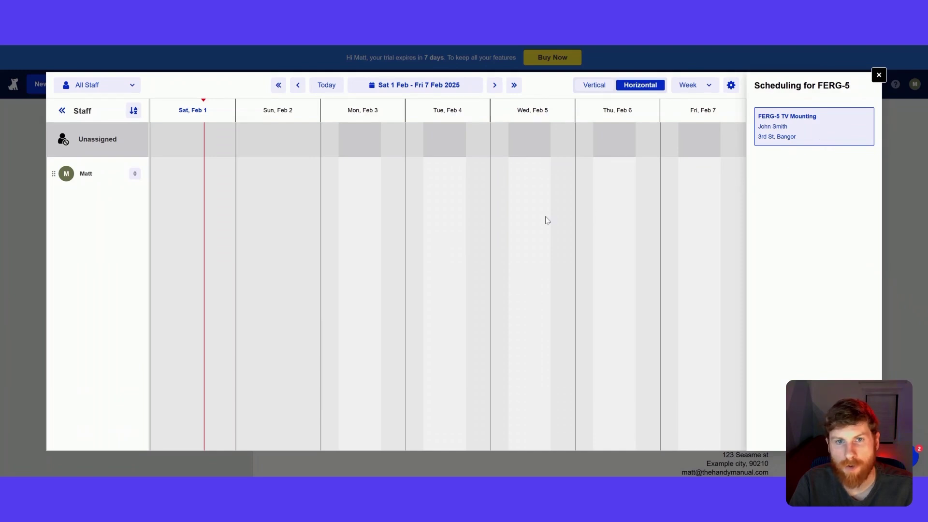
left_click_drag(547, 220, 257, 179)
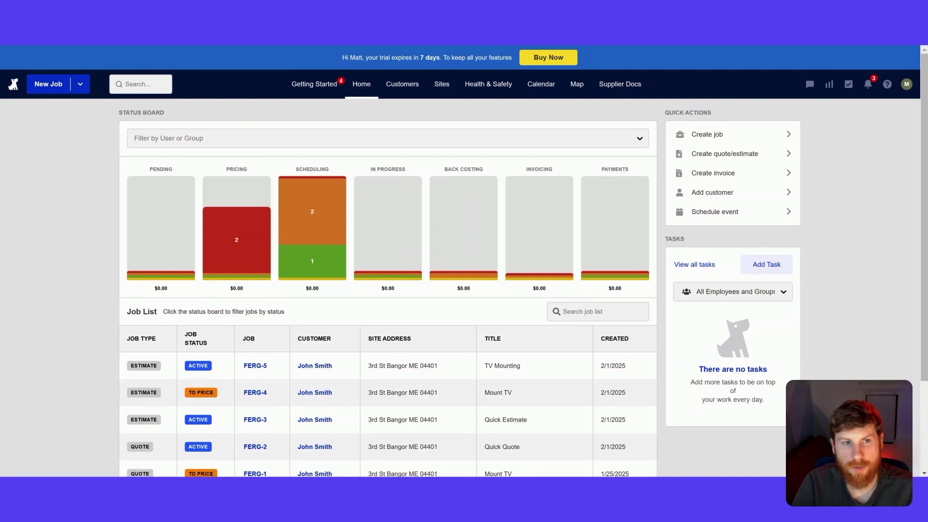
Open the FERG-5 TV Mounting job from the Home job list.
mouse_move(319, 262)
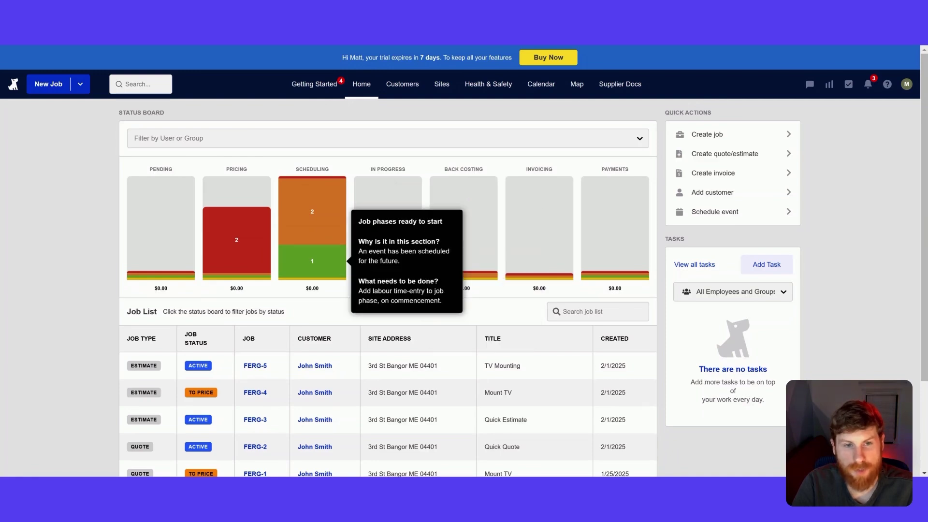
left_click(255, 366)
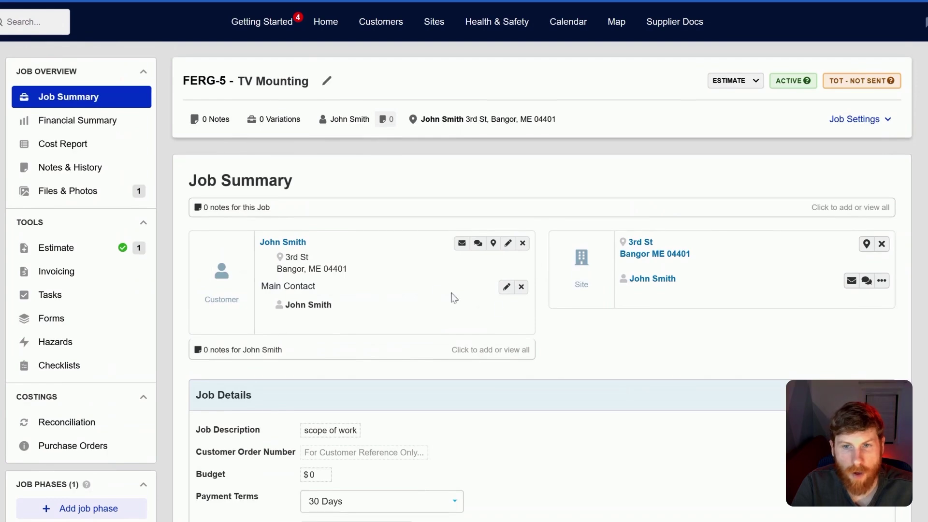
Review the FERG-5 job's Financial Summary page.
scroll(628, 307, "down", 4)
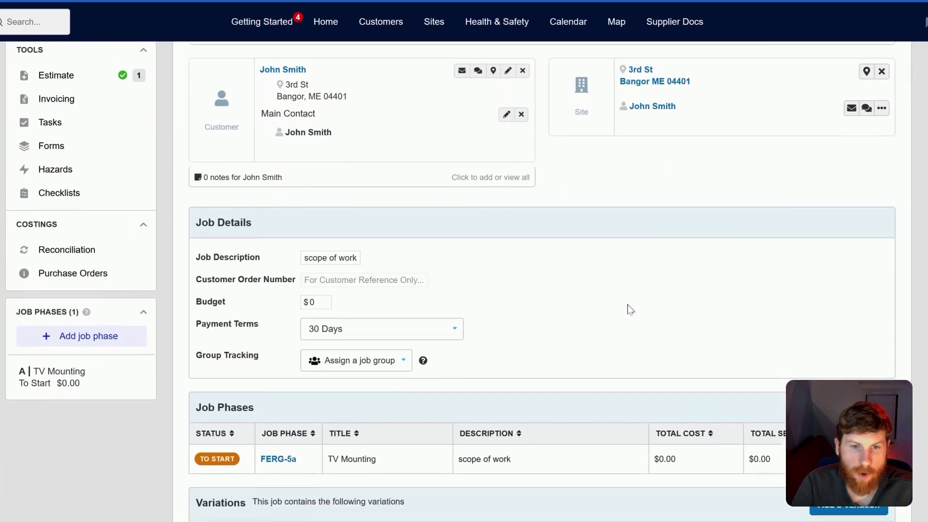
scroll(424, 332, "down", 1)
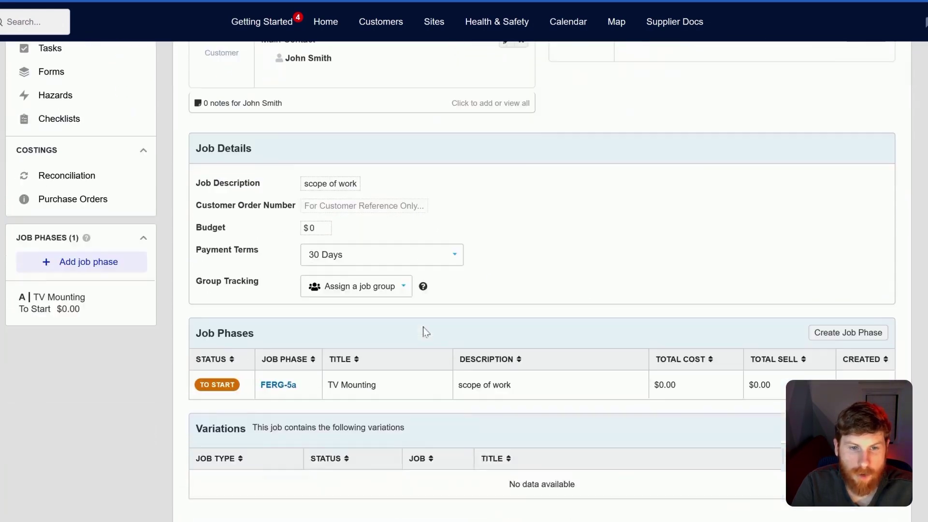
scroll(310, 359, "up", 5)
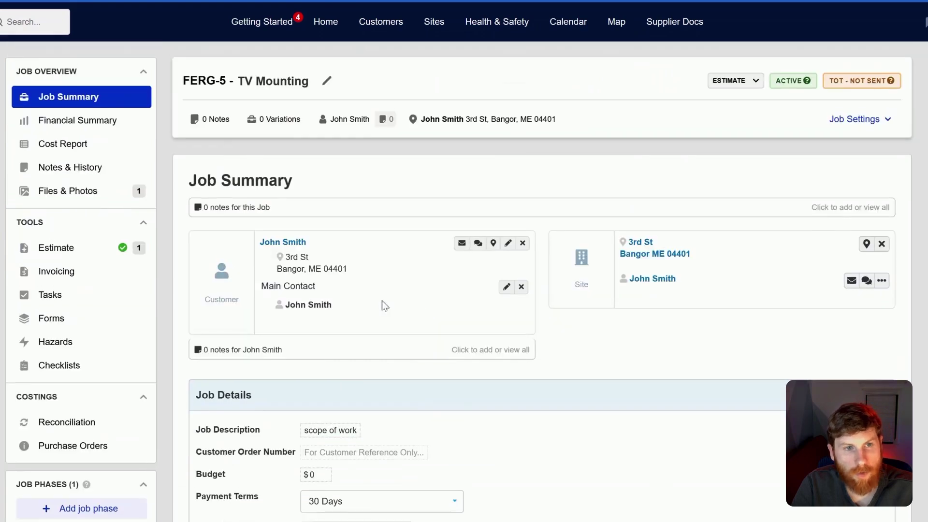
left_click(80, 120)
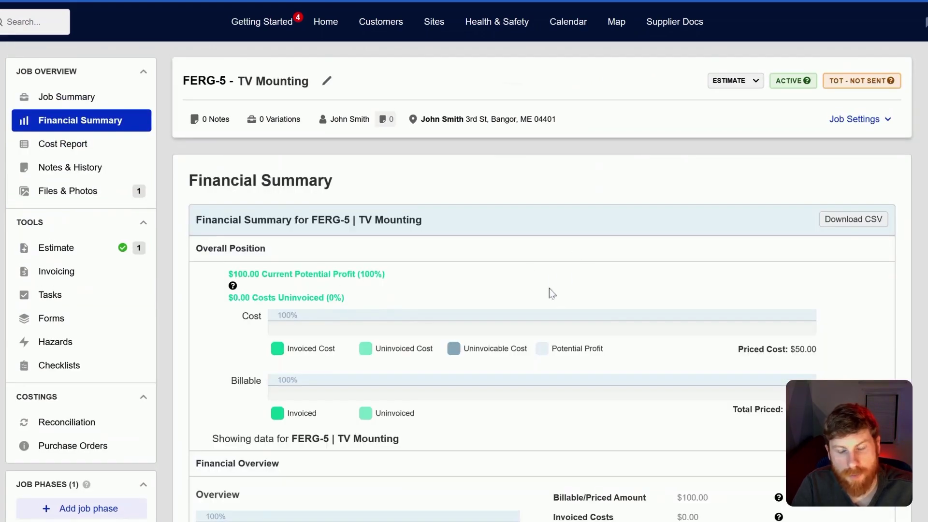
scroll(551, 275, "down", 3)
scroll(773, 374, "up", 2)
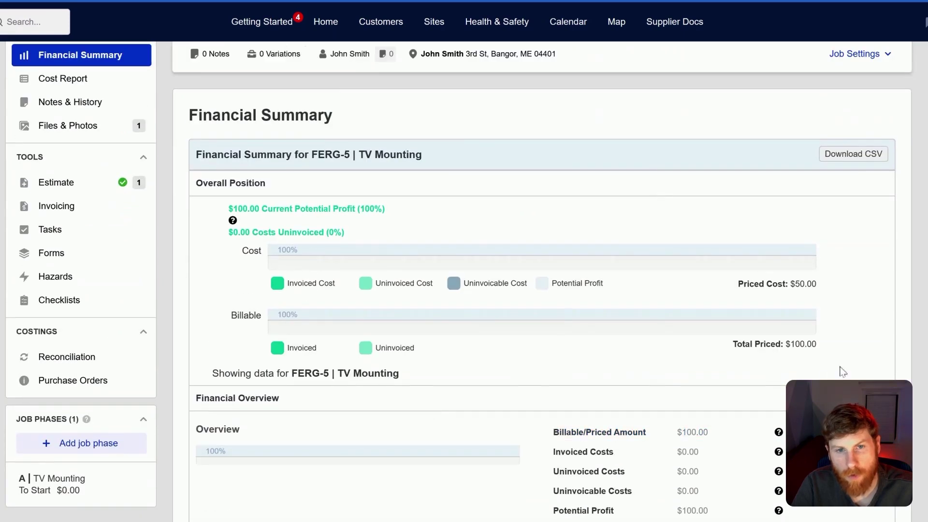
scroll(841, 373, "down", 2)
scroll(97, 187, "up", 3)
Look through the Cost Report, Notes & History and Files & Photos, then return to the Version 1 Estimate.
left_click(96, 144)
left_click(76, 169)
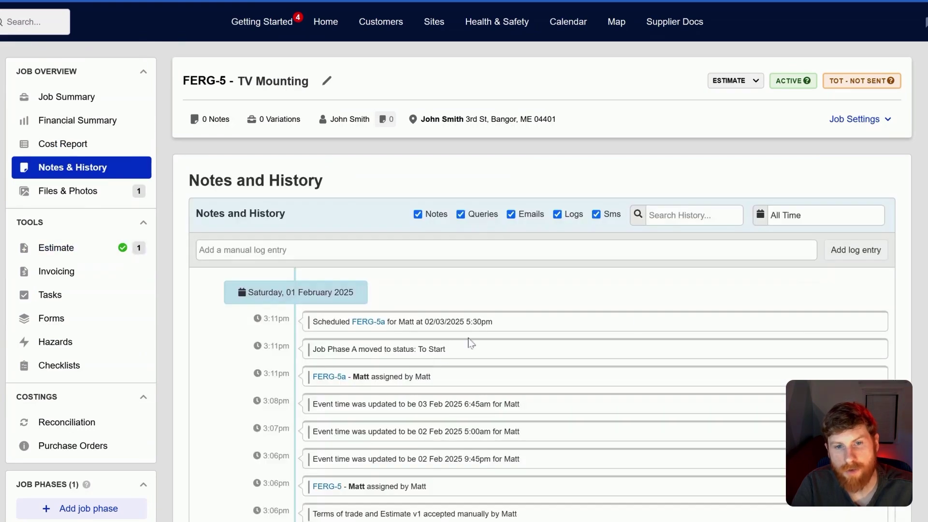
scroll(470, 344, "down", 7)
scroll(77, 193, "up", 7)
left_click(77, 191)
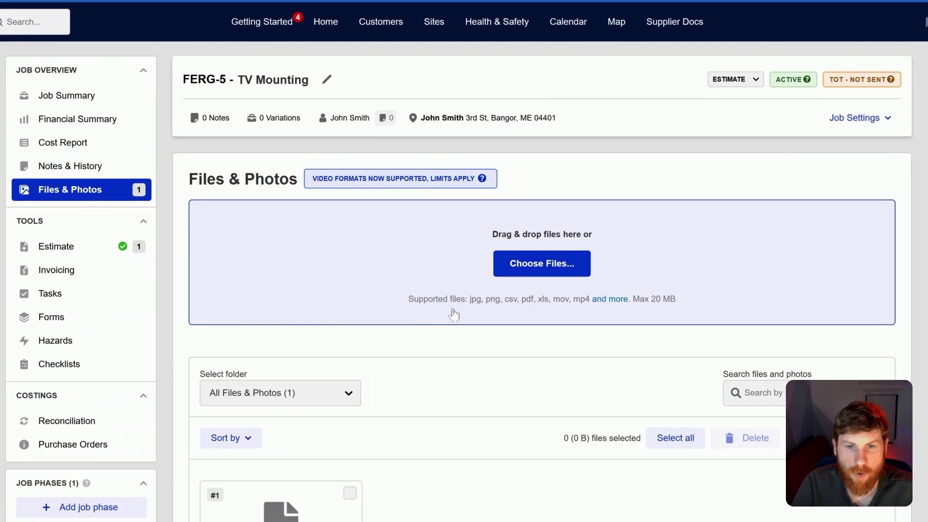
scroll(450, 317, "down", 3)
scroll(458, 324, "up", 3)
left_click(92, 202)
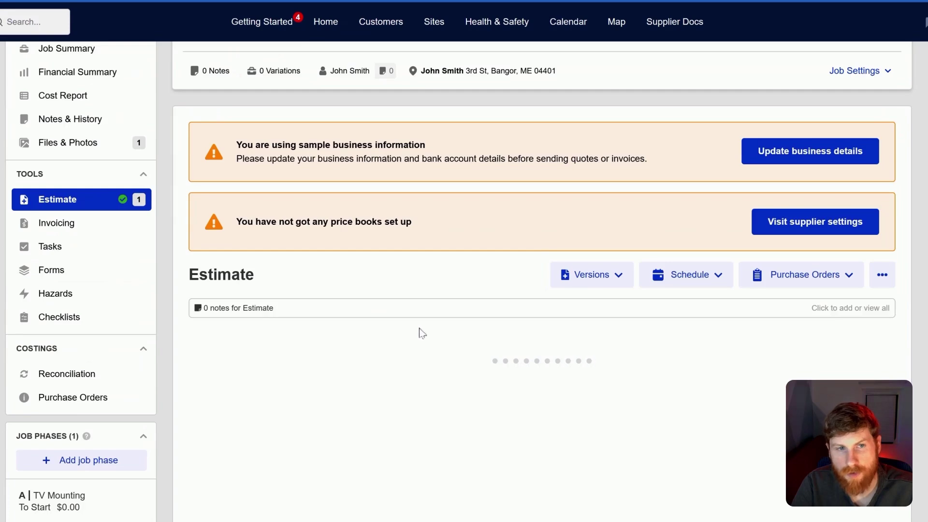
scroll(420, 326, "down", 1)
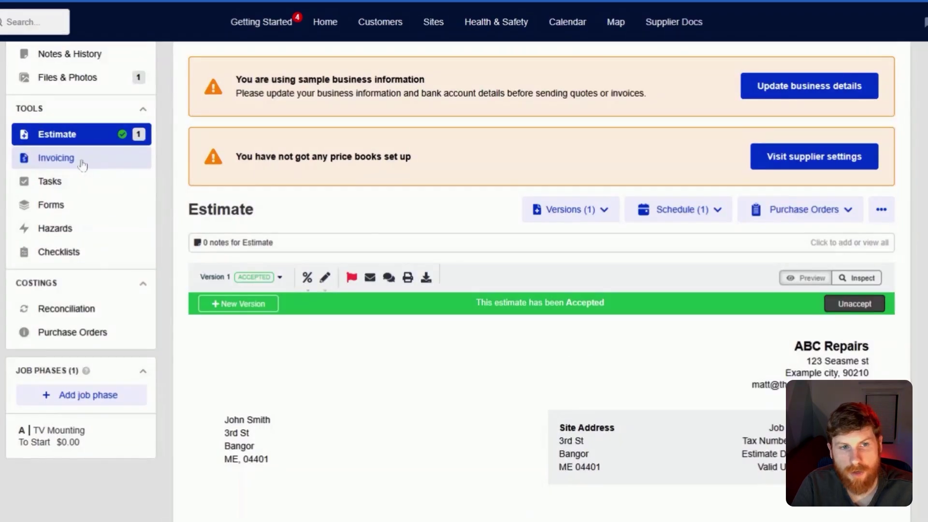
Browse the job's Tasks, Forms, Hazards, Checklists and Reconciliation pages.
left_click(76, 183)
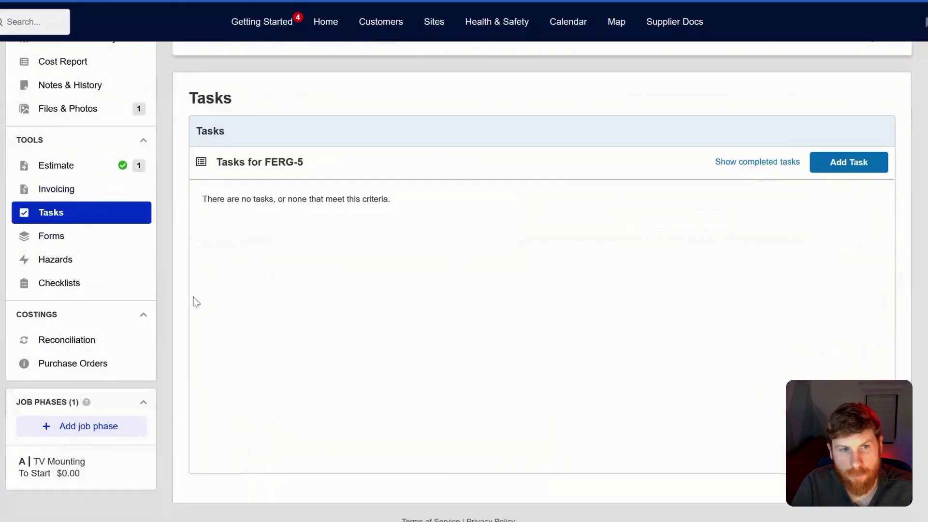
left_click(64, 235)
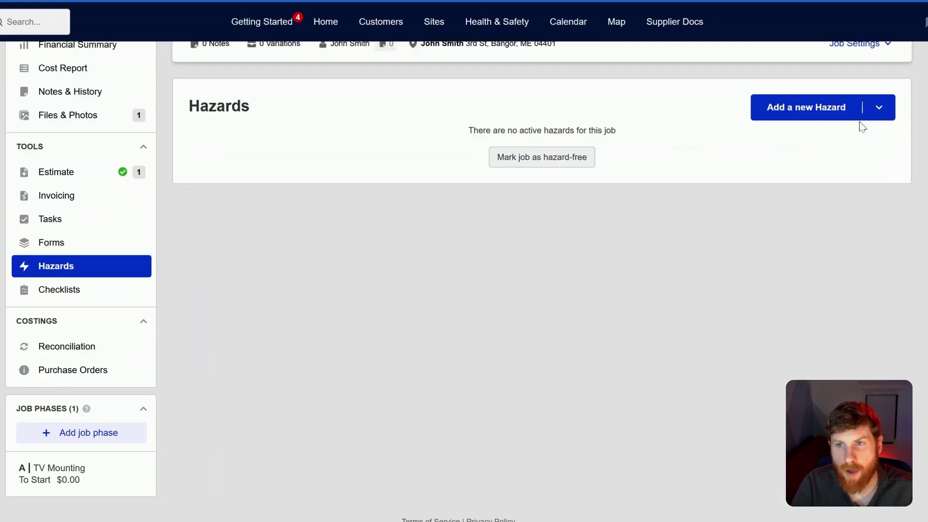
left_click(880, 108)
left_click(37, 292)
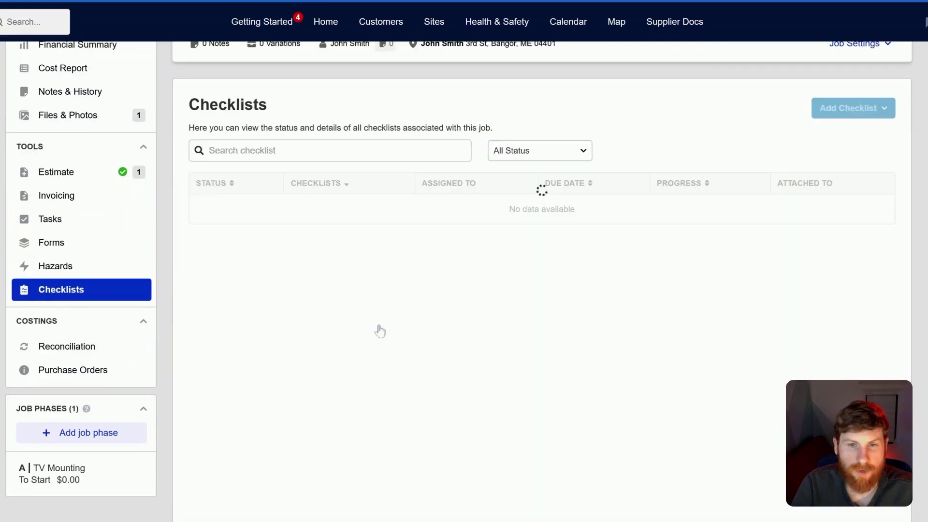
left_click(86, 346)
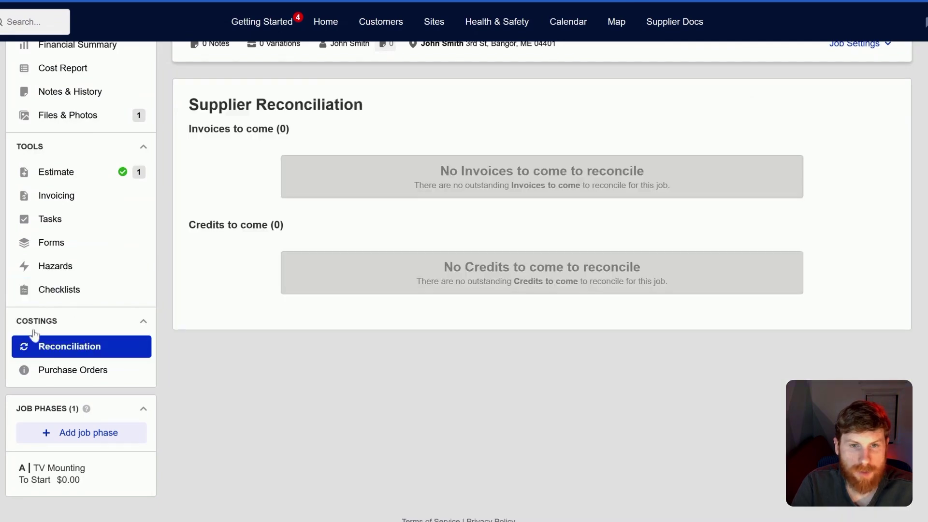
scroll(404, 336, "up", 2)
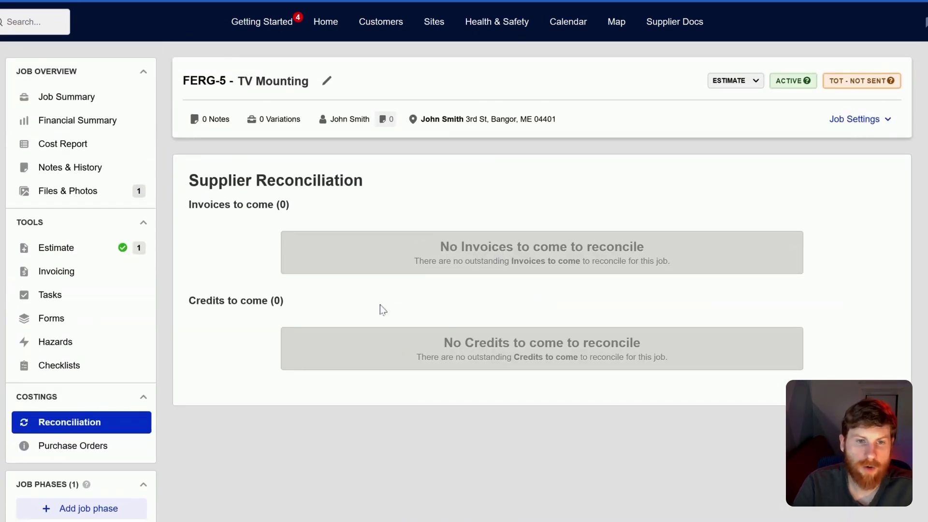
scroll(290, 366, "down", 3)
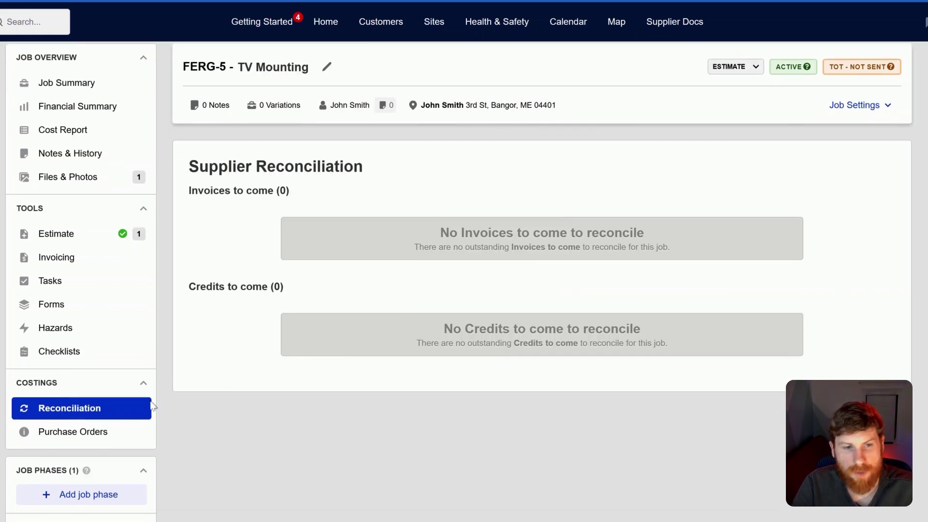
Open the empty Purchase Orders page, then start adding a job phase and cancel it.
left_click(96, 389)
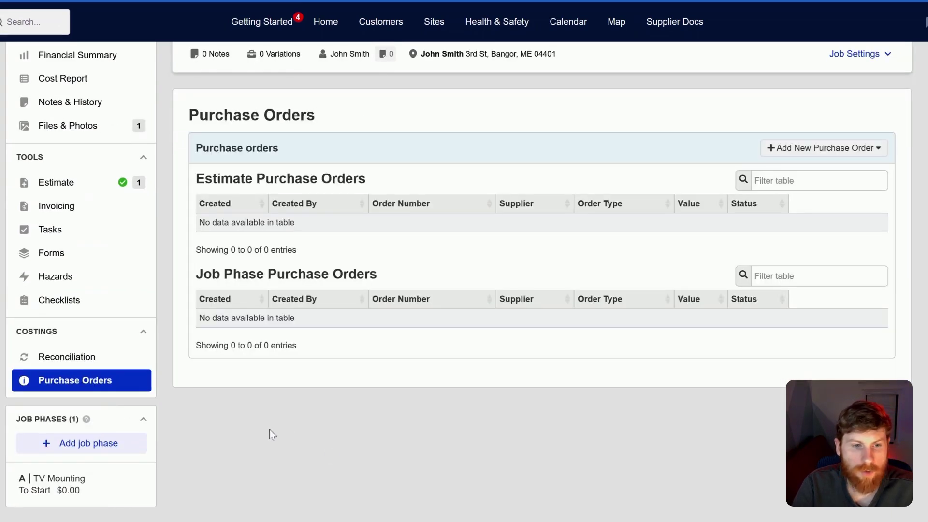
left_click(112, 447)
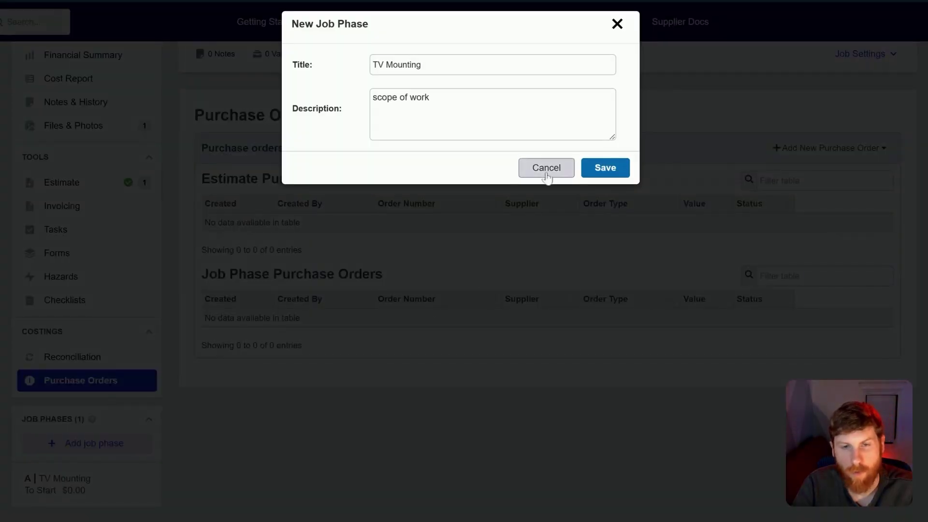
left_click(547, 169)
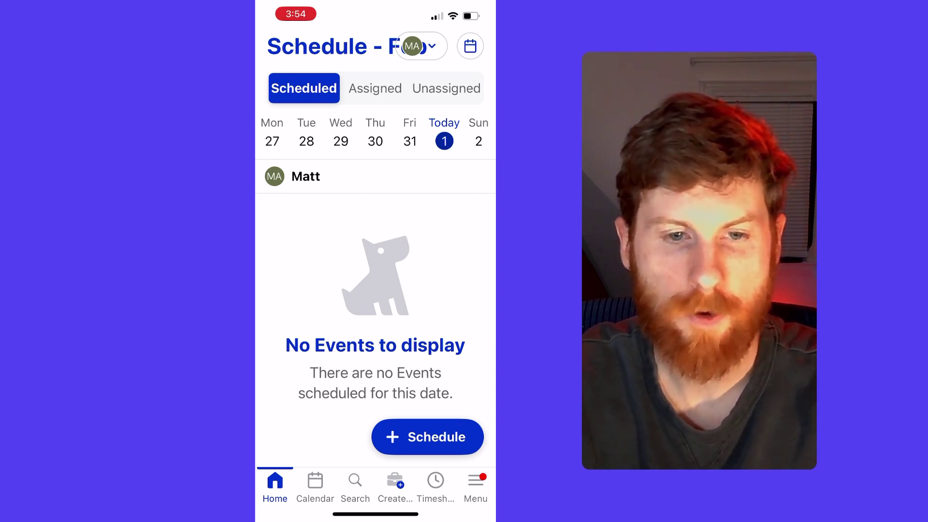
Filter jobs by Assigned, then Unassigned, then switch to the Calendar week of 3–9 February.
left_click(375, 88)
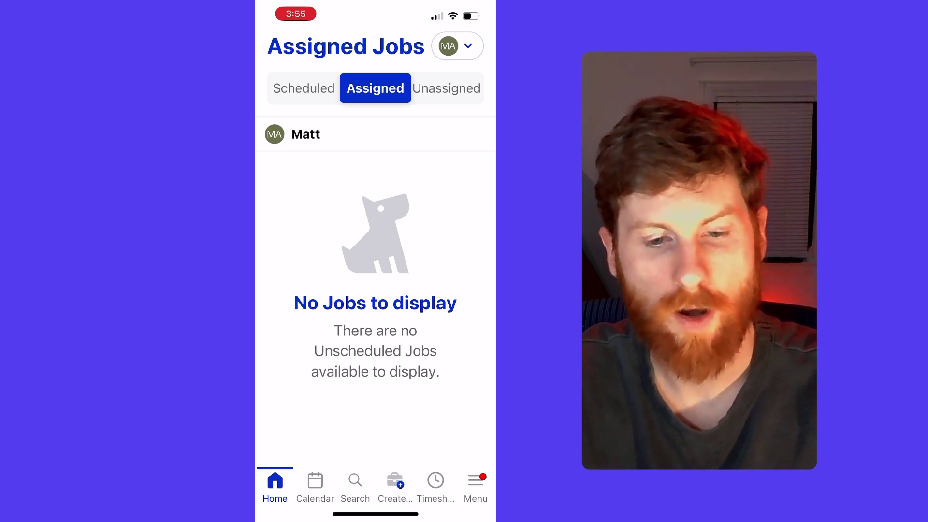
left_click(447, 88)
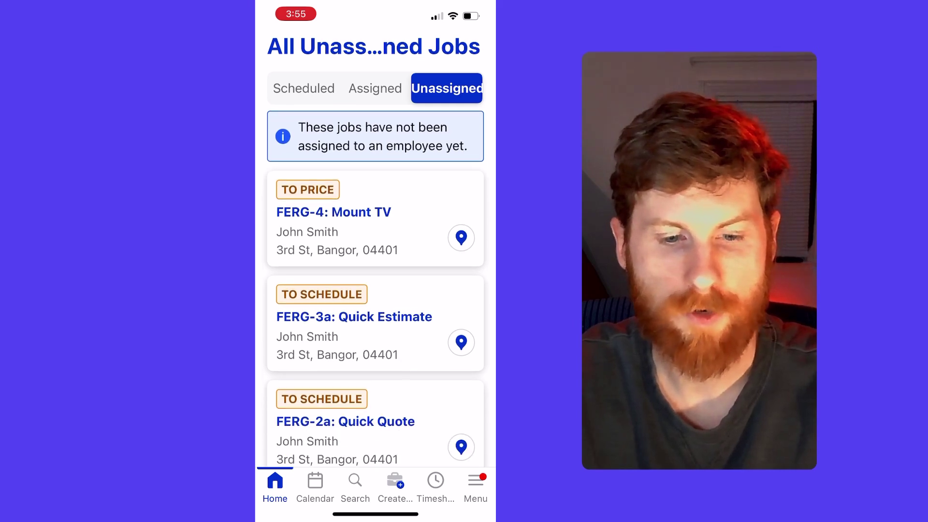
scroll(376, 290, "down", 3)
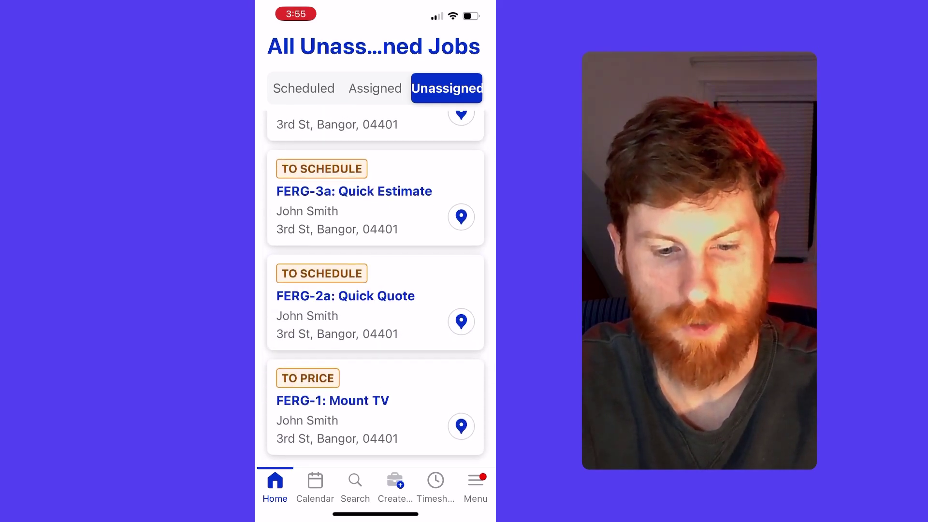
left_click(314, 486)
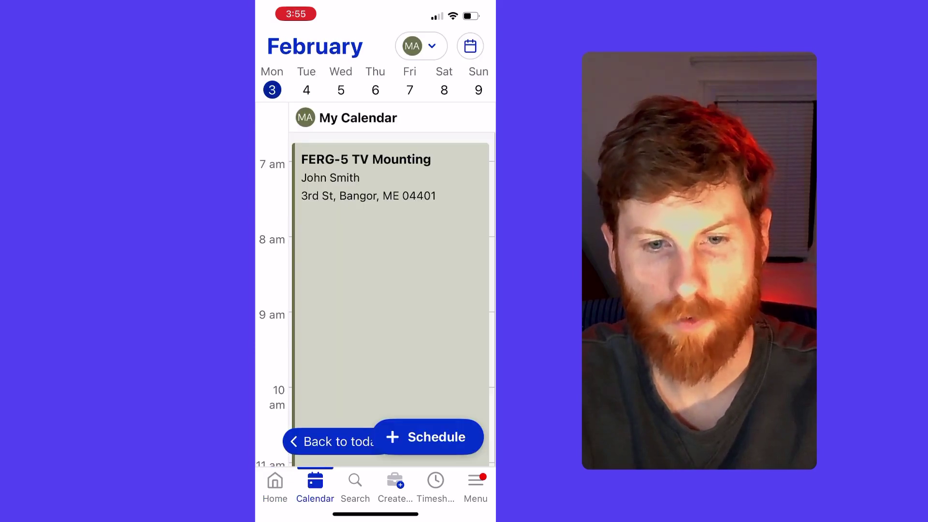
Check the month picker and the new-schedule choices on the calendar, closing both.
scroll(392, 290, "up", 5)
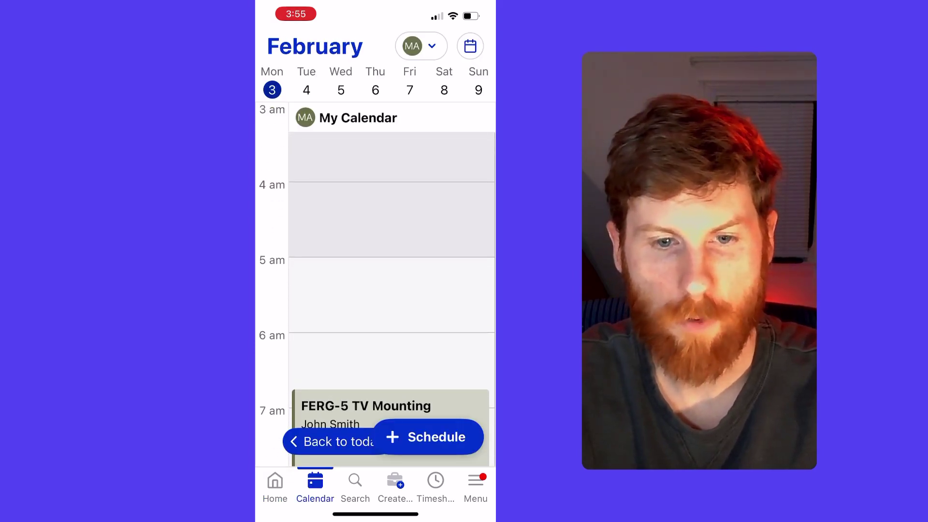
scroll(392, 290, "up", 2)
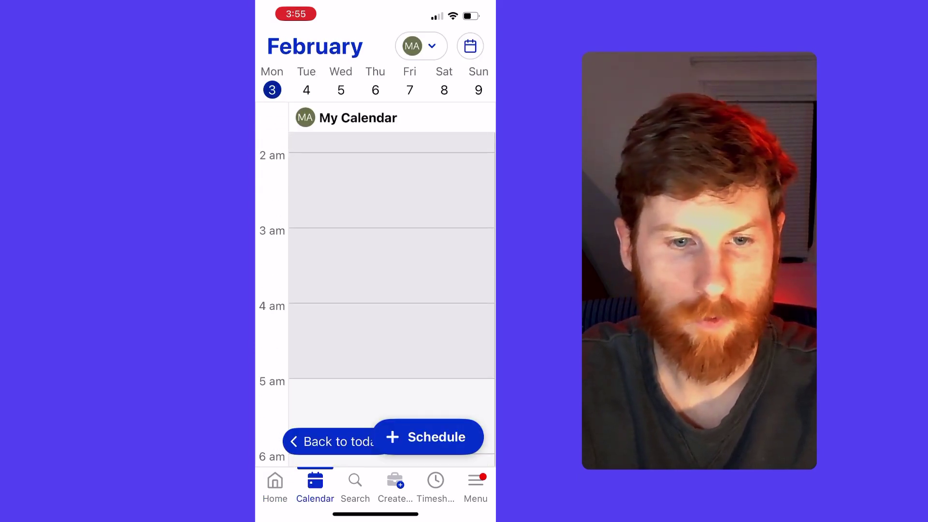
left_click(470, 46)
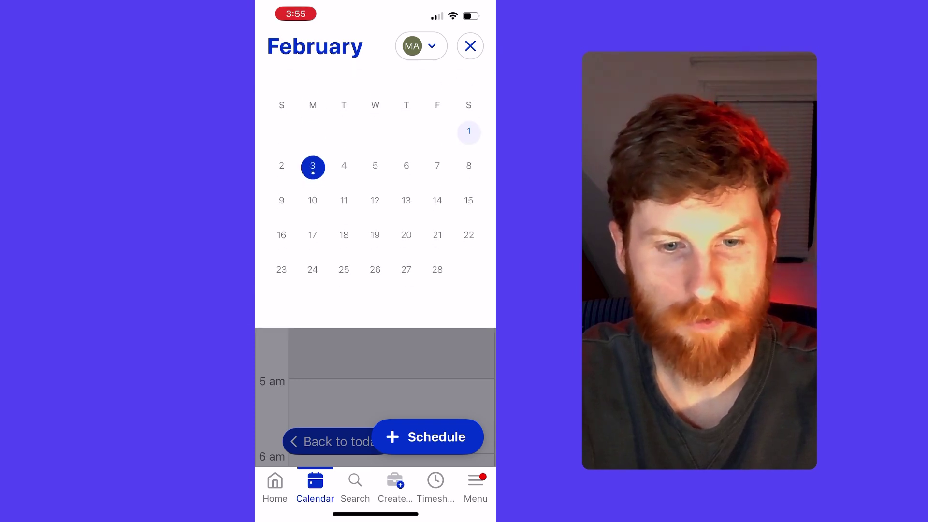
left_click(470, 46)
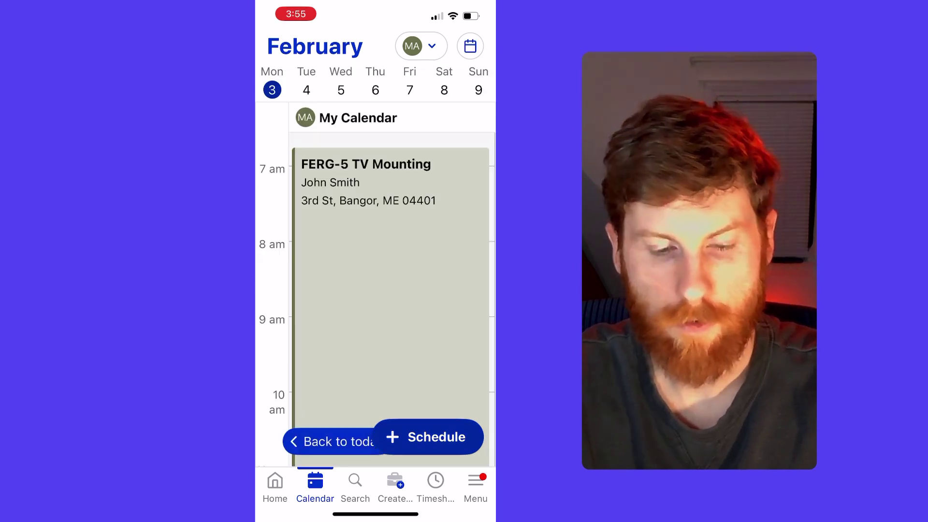
left_click(428, 437)
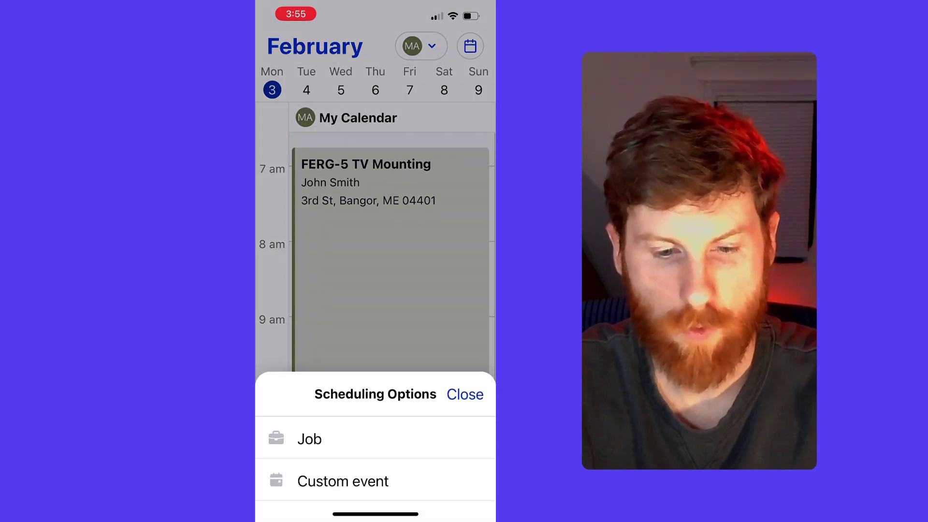
left_click(466, 394)
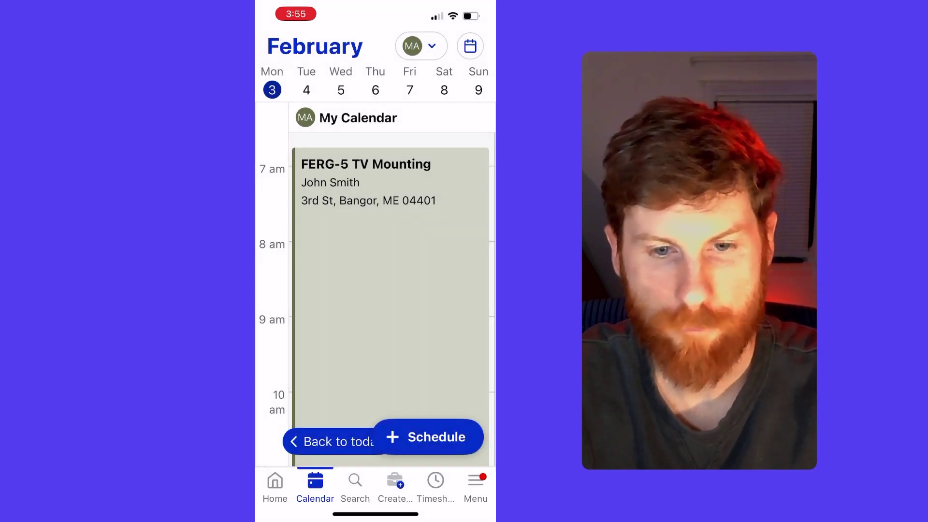
Open the FERG-5 TV Mounting event on 3 February and view its job.
scroll(375, 264, "up", 1)
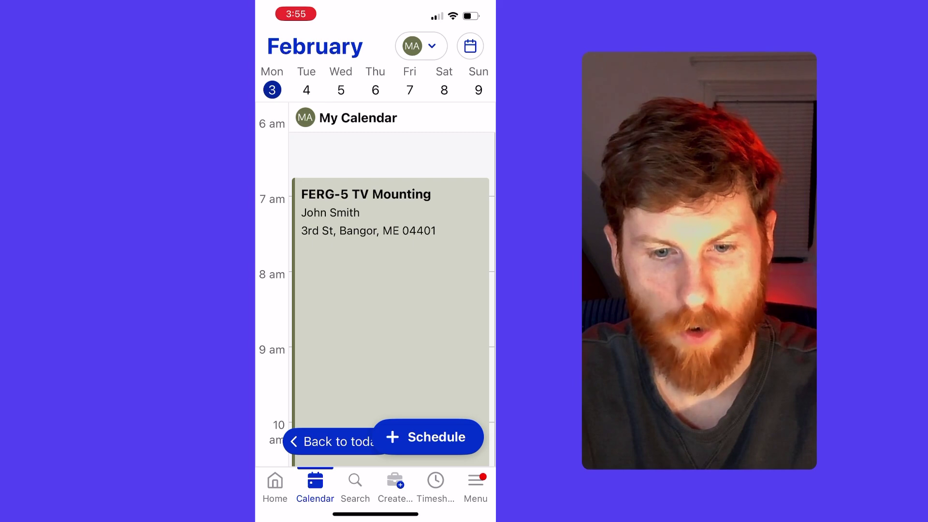
left_click(350, 226)
left_click(327, 439)
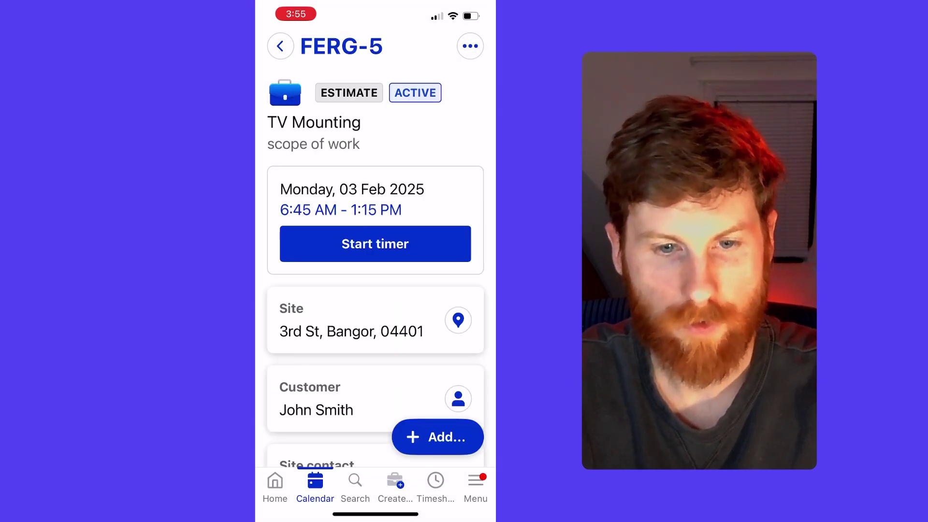
left_click(470, 46)
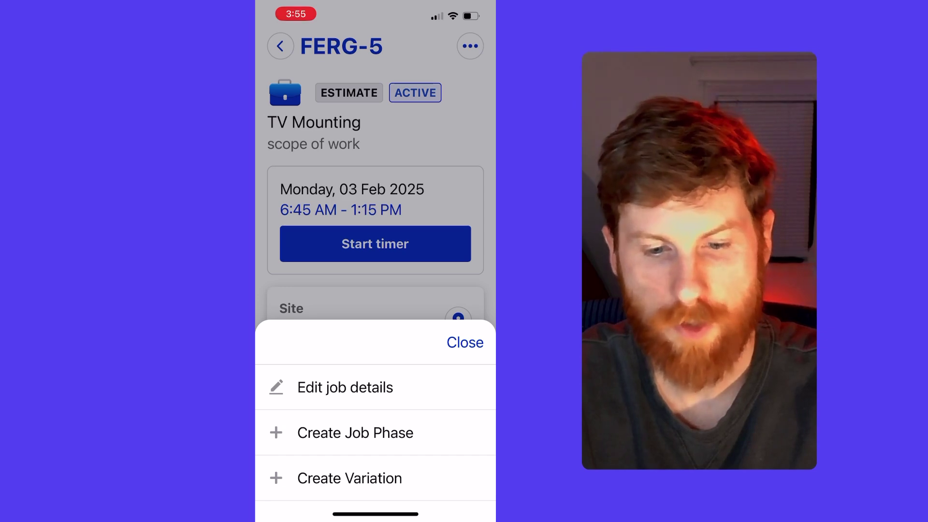
left_click(465, 342)
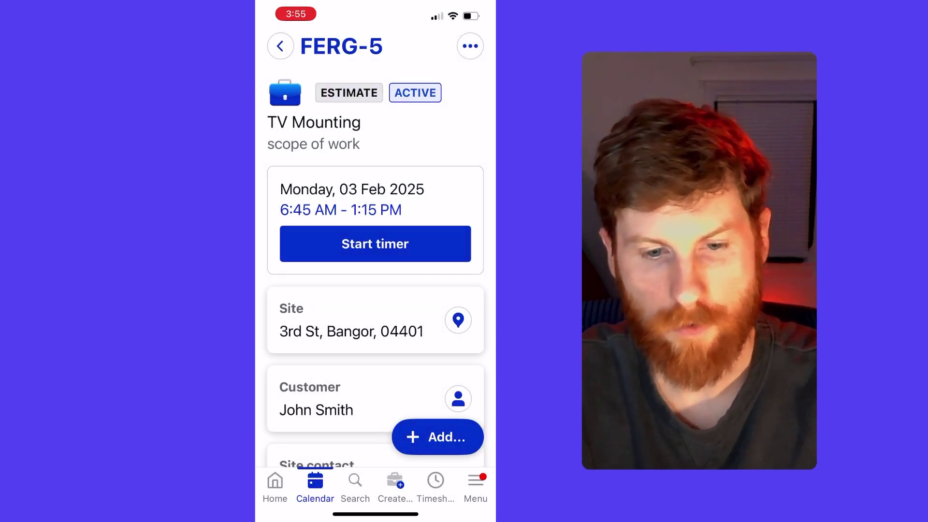
left_click(375, 243)
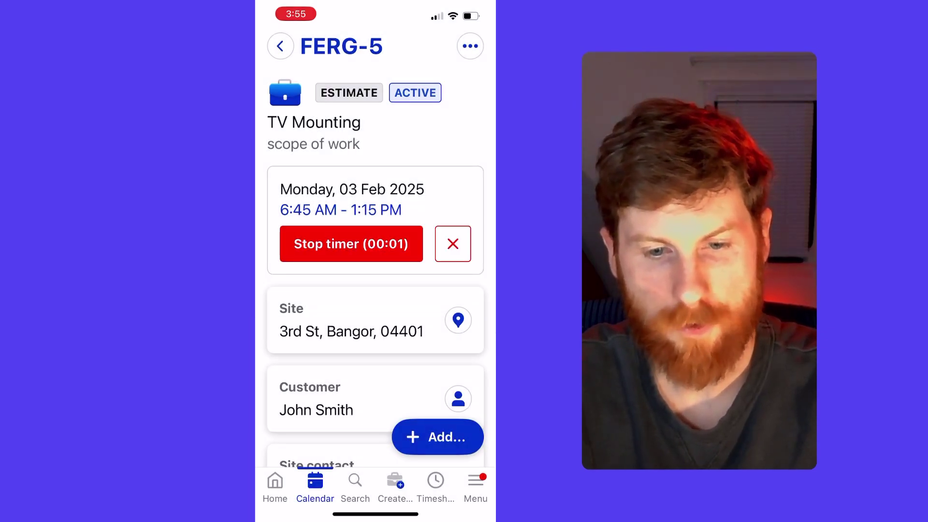
left_click(453, 244)
left_click(375, 269)
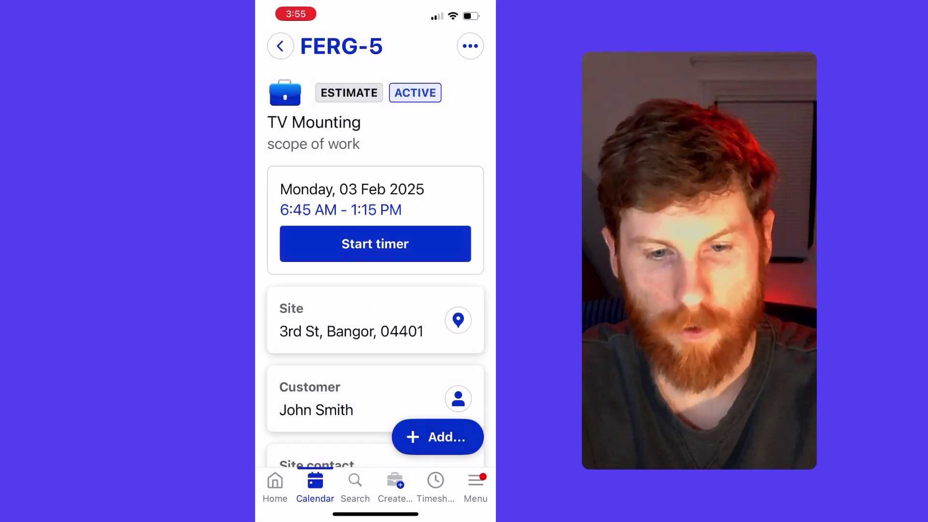
scroll(375, 261, "down", 3)
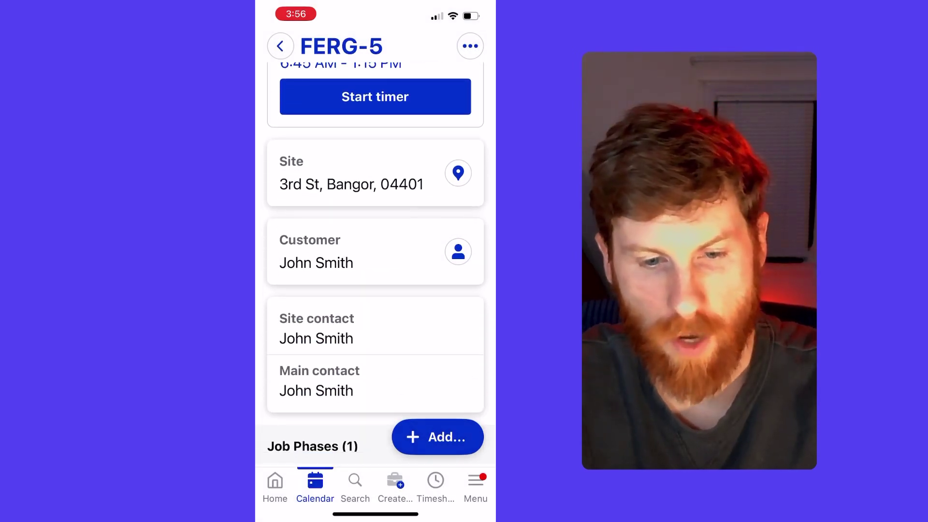
scroll(375, 261, "down", 8)
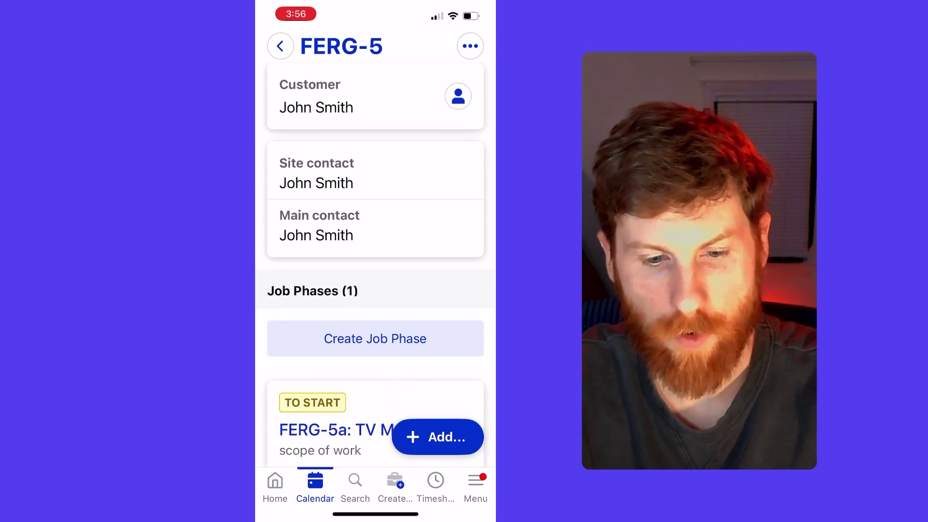
scroll(375, 261, "down", 3)
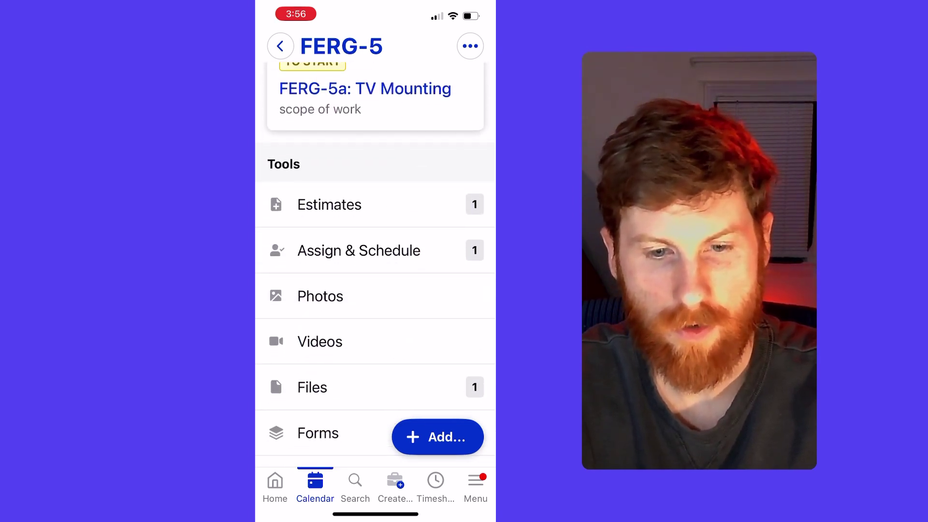
scroll(376, 261, "down", 1)
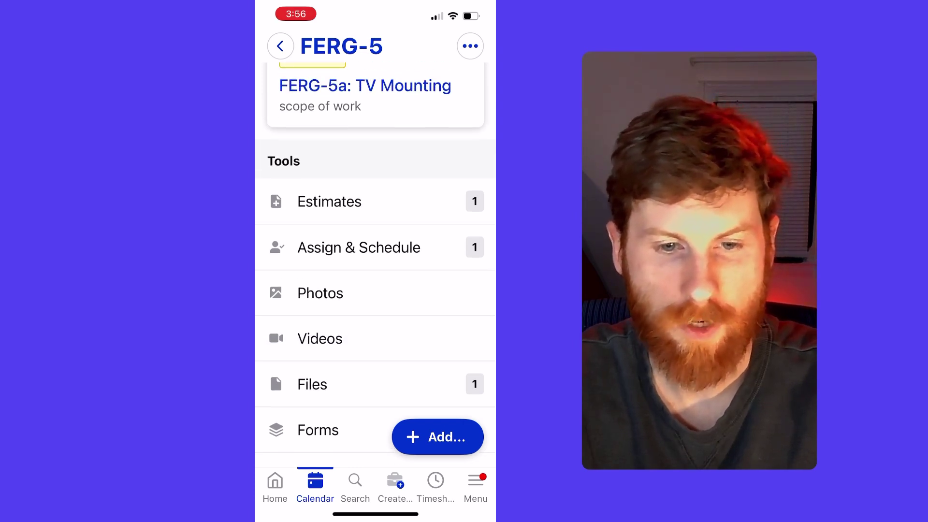
left_click(329, 201)
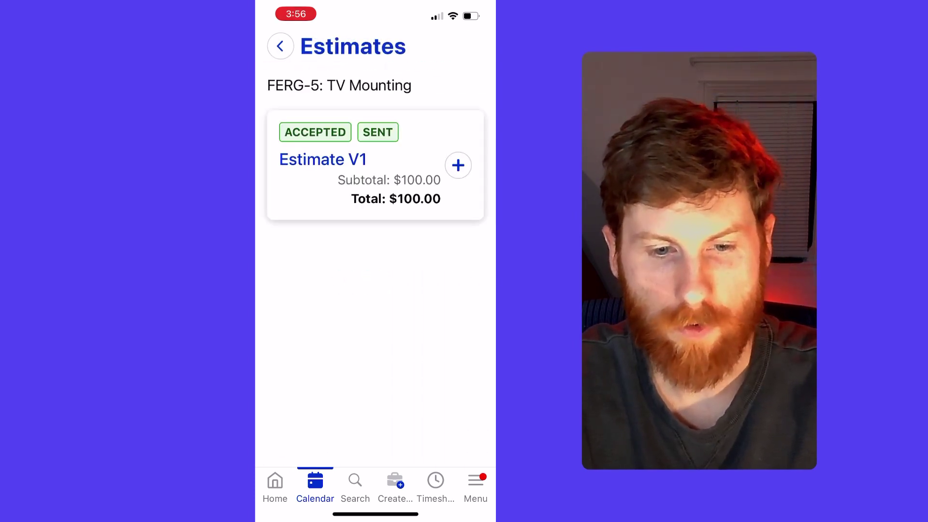
left_click(281, 46)
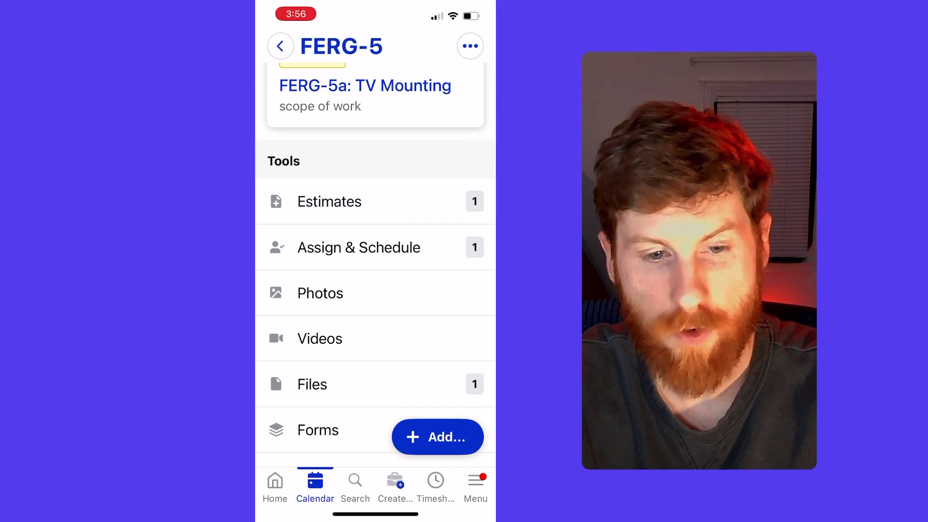
scroll(375, 266, "down", 2)
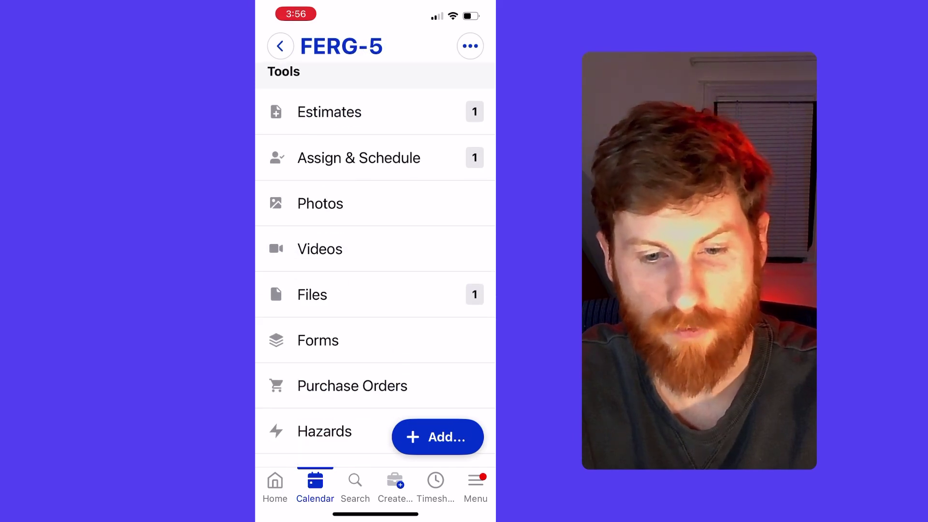
left_click(321, 203)
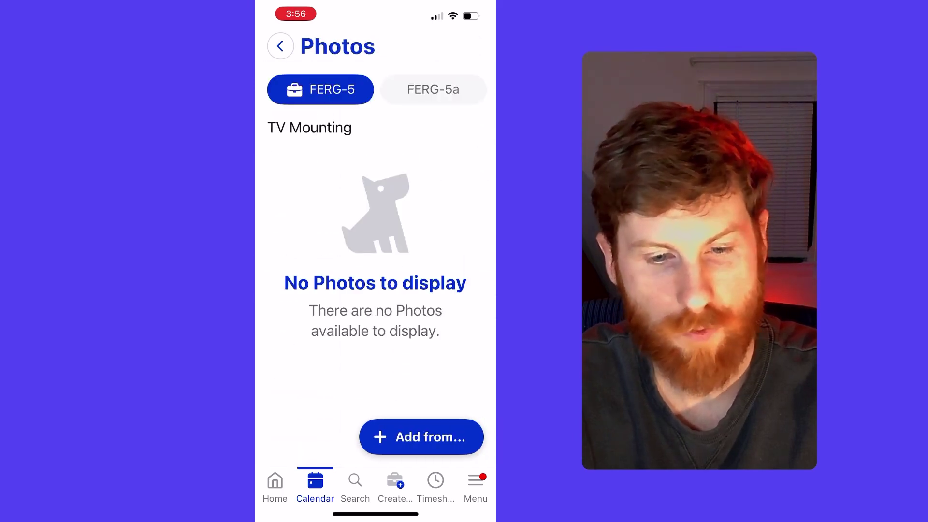
left_click(280, 45)
scroll(375, 266, "down", 1)
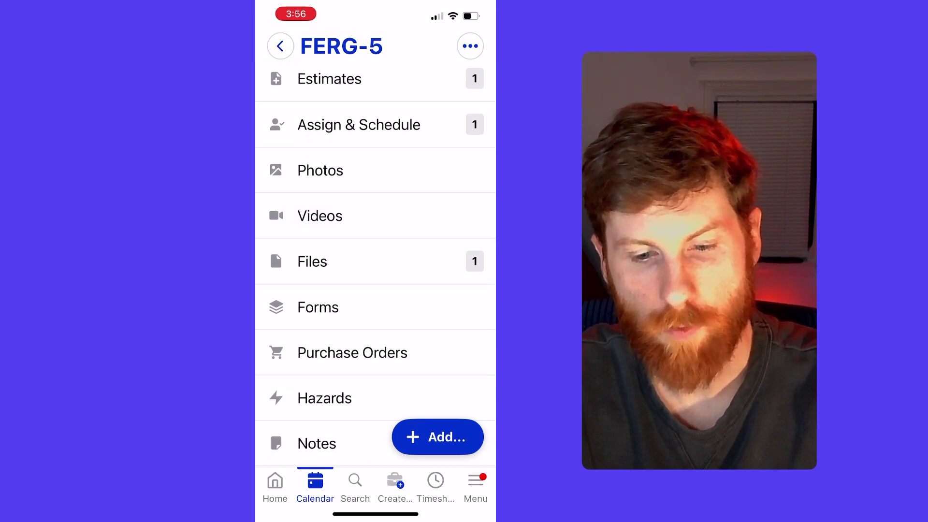
scroll(375, 266, "down", 2)
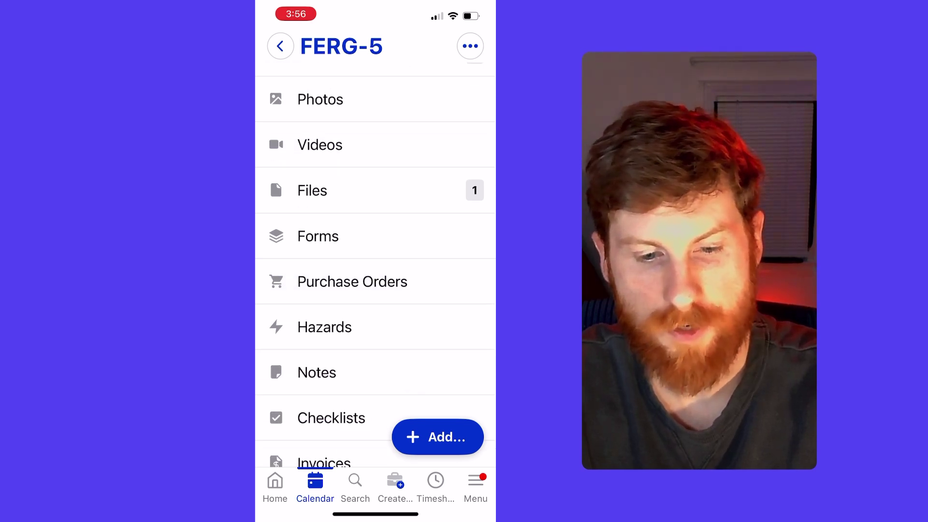
scroll(375, 266, "down", 1)
scroll(375, 266, "down", 1)
left_click(317, 266)
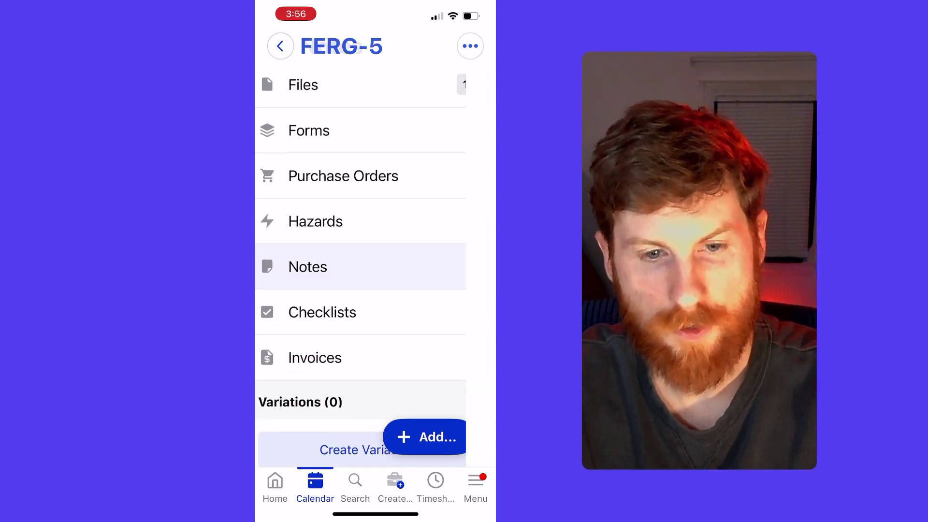
left_click(280, 45)
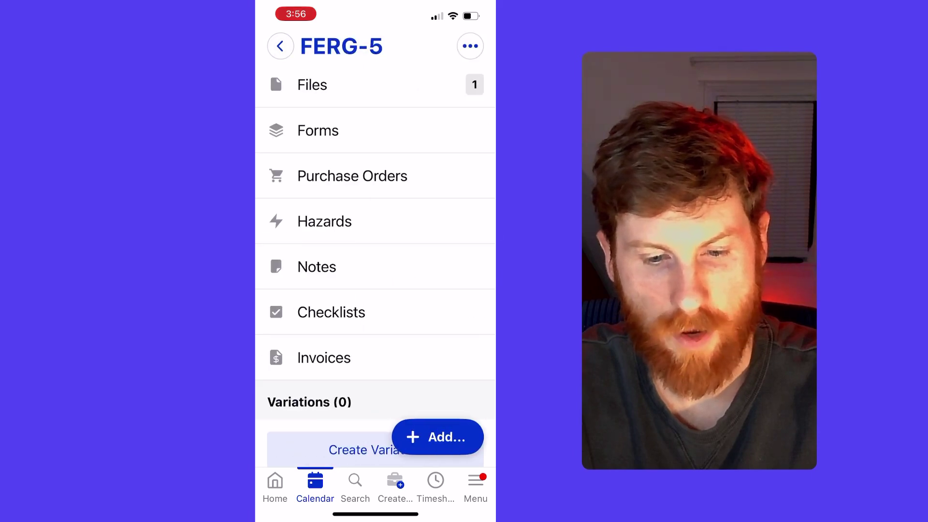
scroll(375, 266, "down", 1)
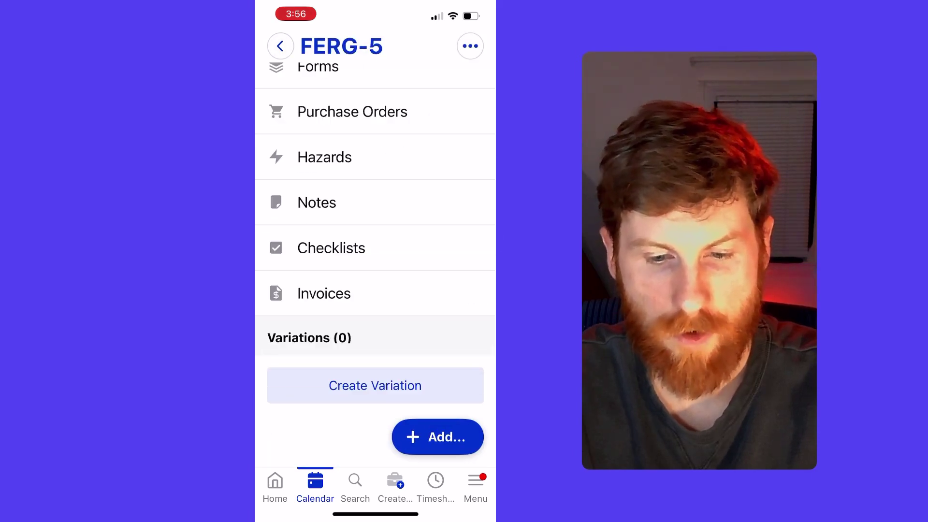
left_click(437, 436)
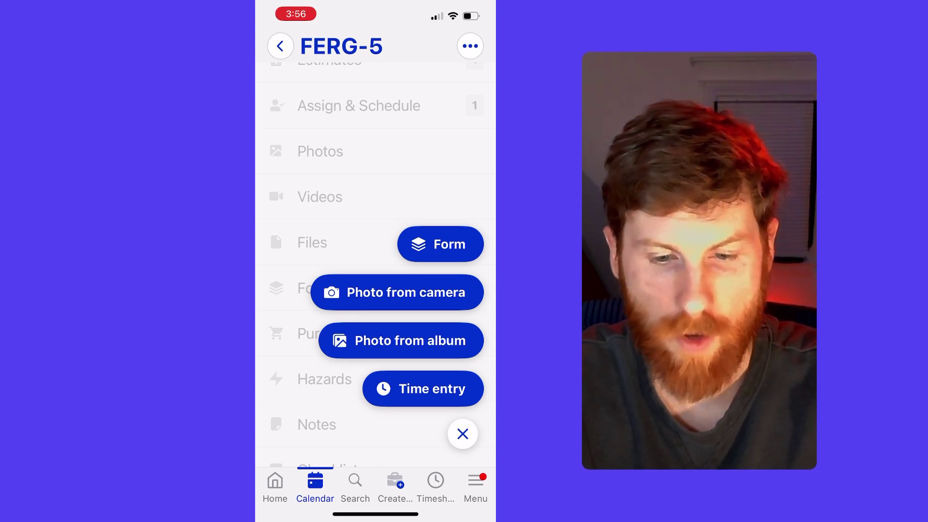
left_click(463, 434)
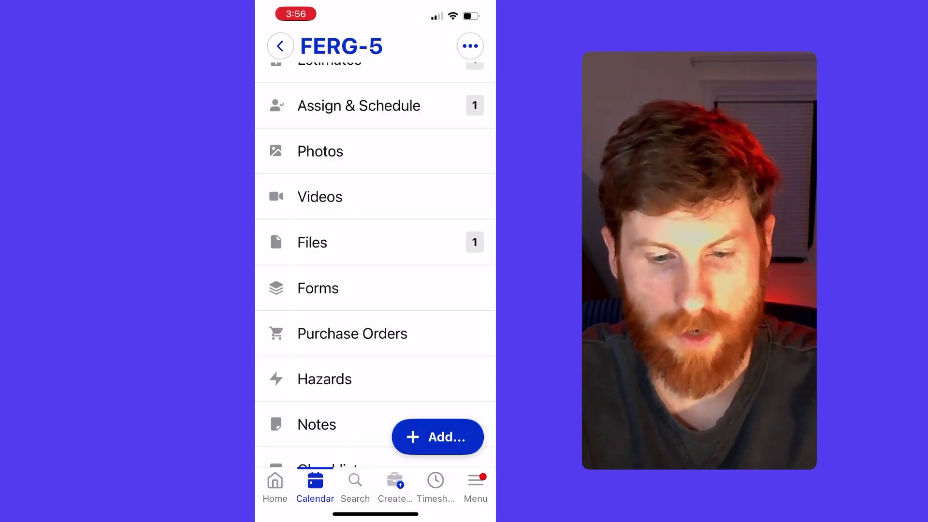
Look at job search and the new-job sheet, then dismiss the sheet.
left_click(355, 485)
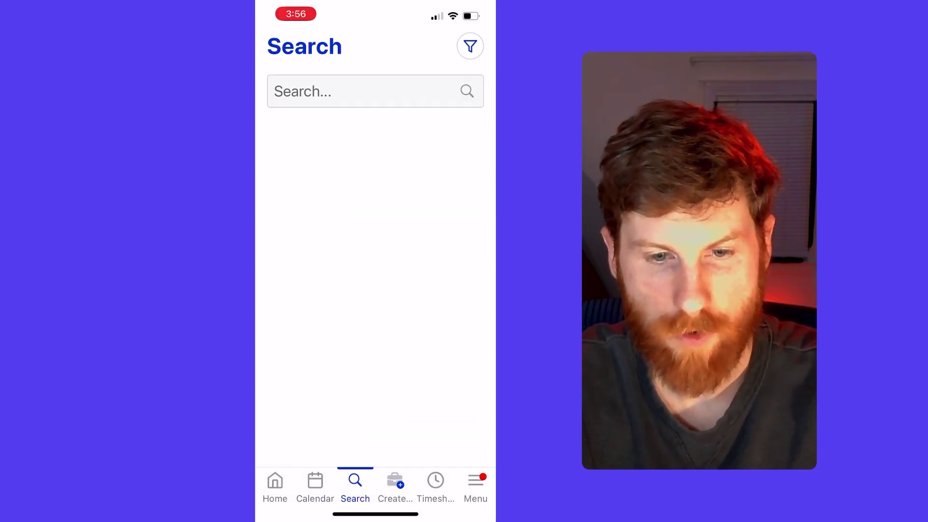
left_click(395, 484)
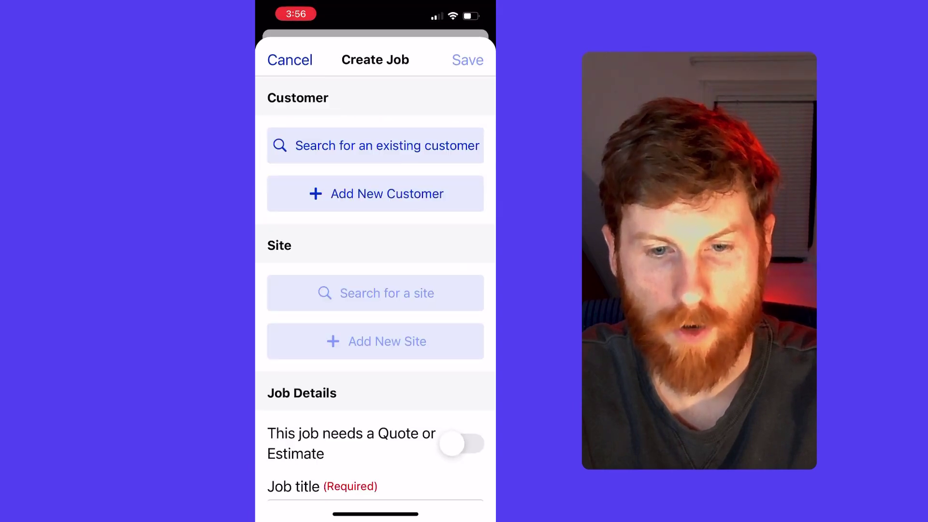
scroll(375, 291, "down", 1)
scroll(376, 290, "down", 10)
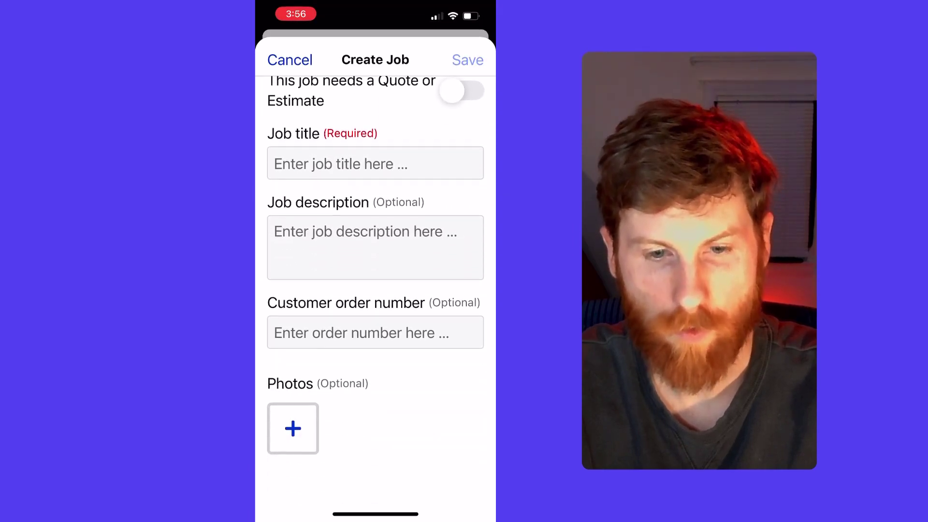
left_click(290, 59)
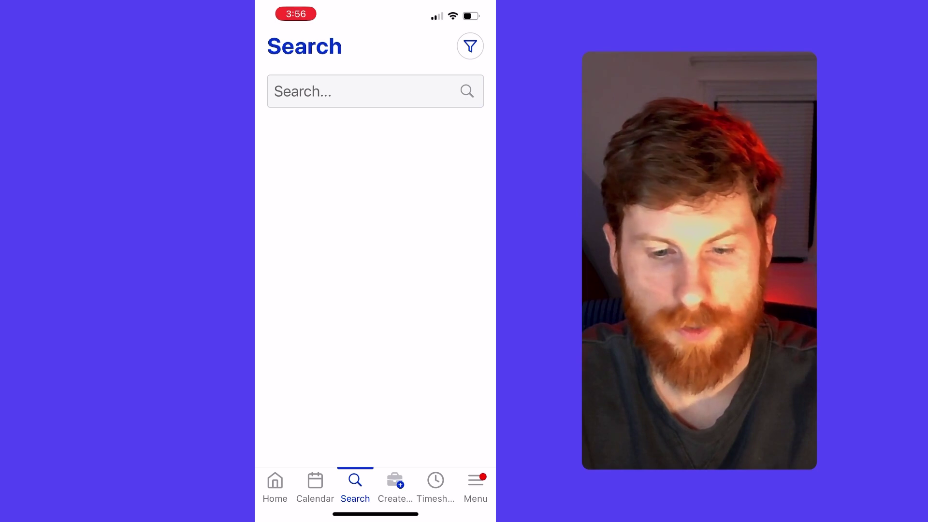
Check the timesheet's Week summary, then start uncharged time for today, 03:57–04:57 PM.
left_click(436, 485)
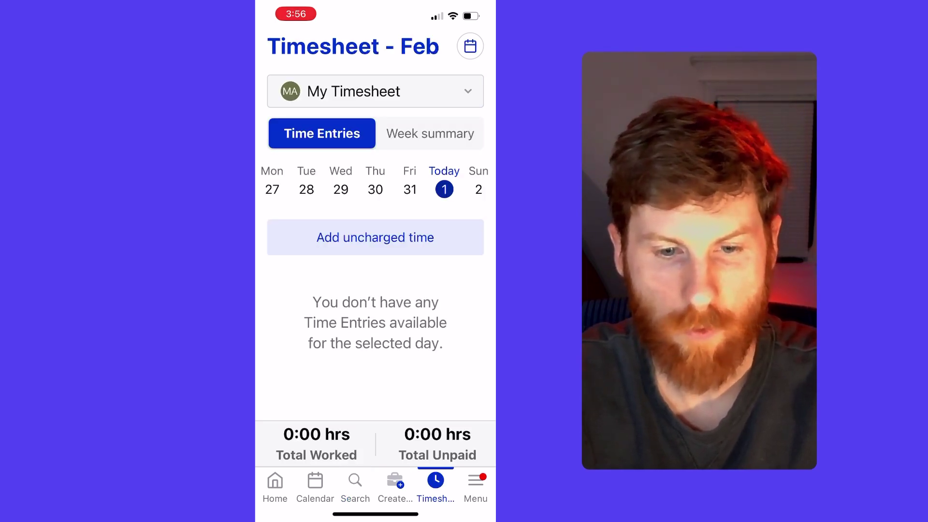
left_click(430, 133)
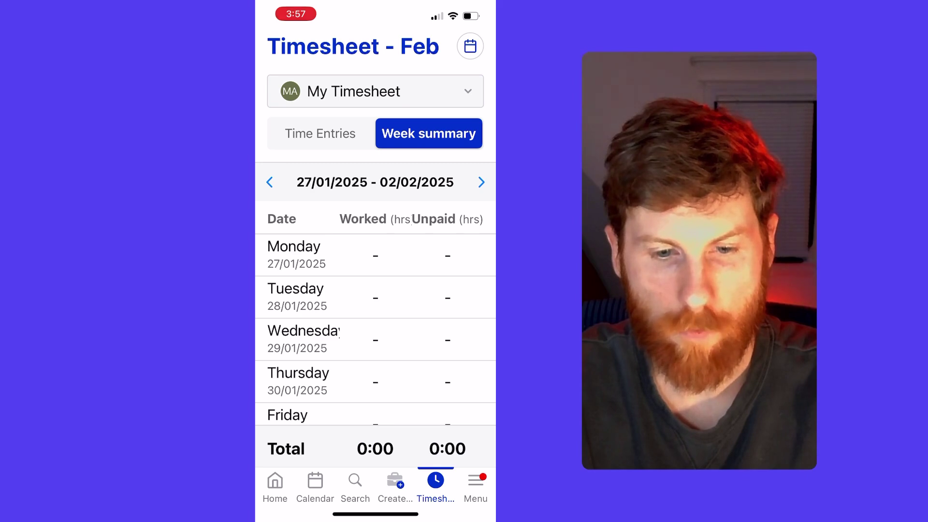
left_click(320, 133)
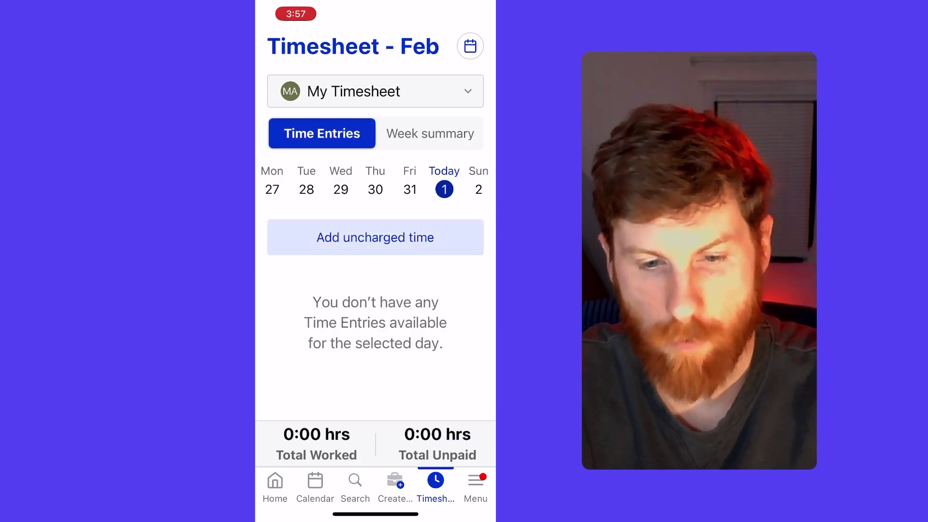
left_click(375, 236)
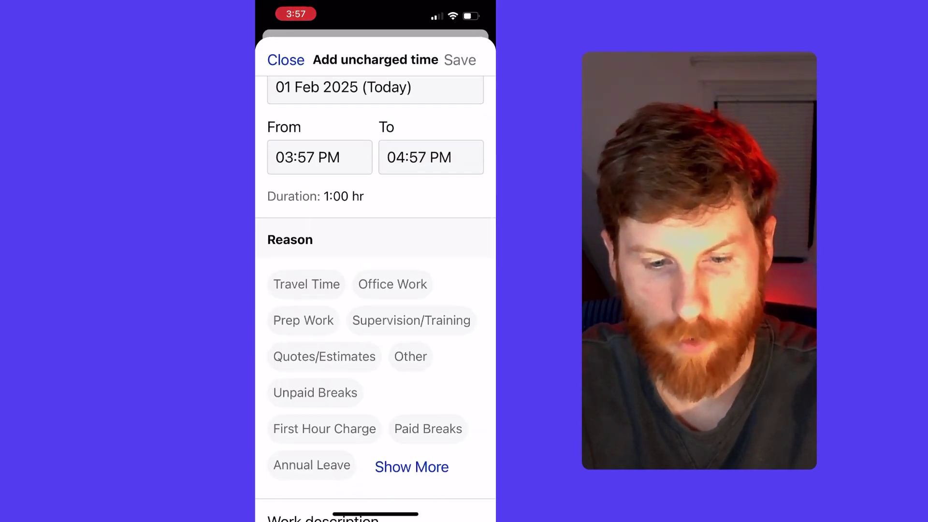
mouse_move(303, 362)
left_mouse_down()
mouse_move(303, 315)
mouse_move(303, 362)
left_mouse_up()
Close the uncharged time form and view Enquiries, cancelling a new manual enquiry.
left_click(286, 59)
left_click(475, 493)
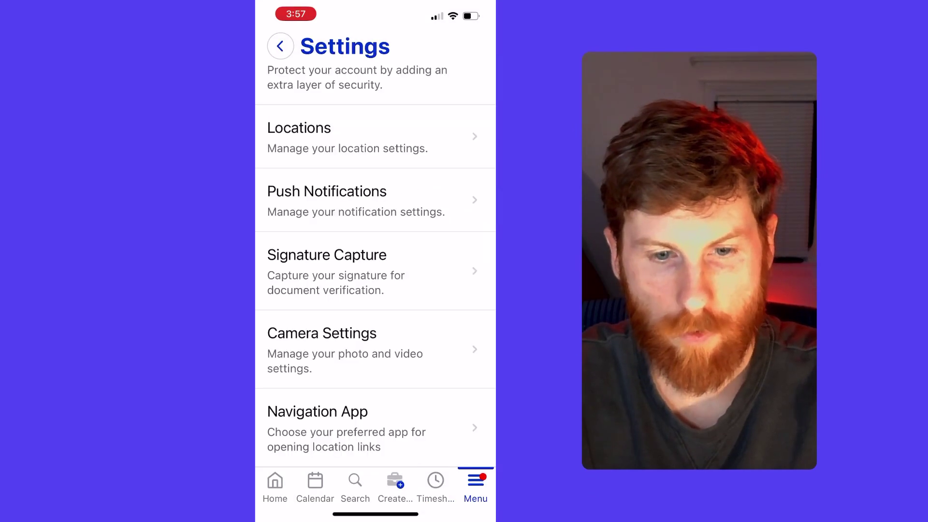
left_click(280, 46)
left_click_drag(339, 220, 339, 275)
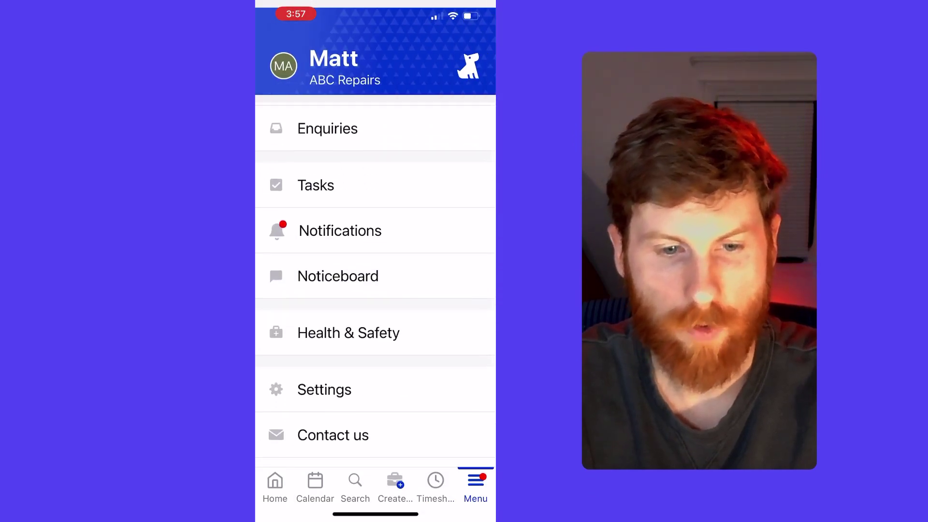
left_click(328, 126)
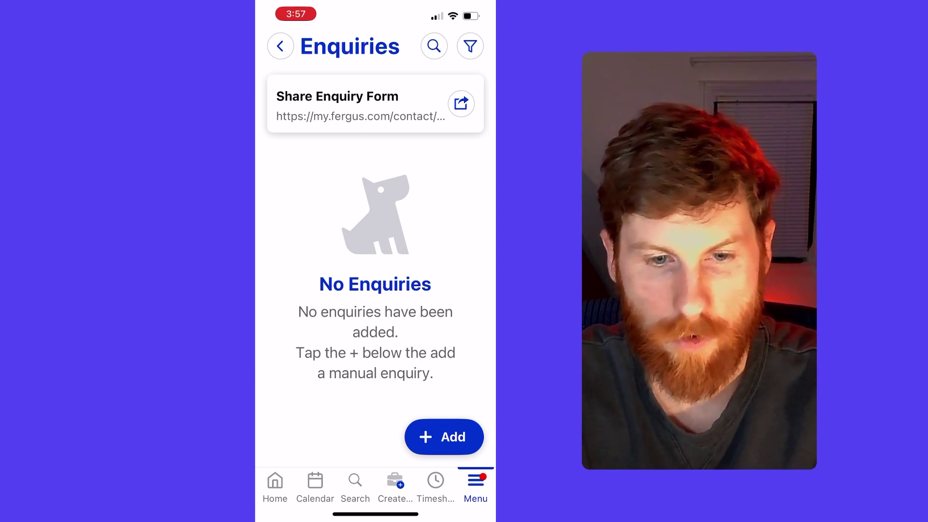
left_click(444, 436)
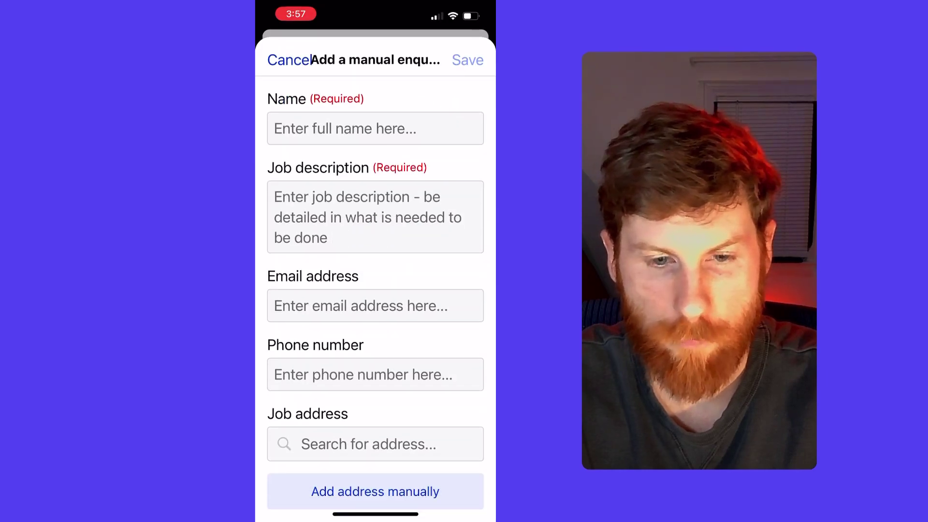
scroll(376, 303, "down", 3)
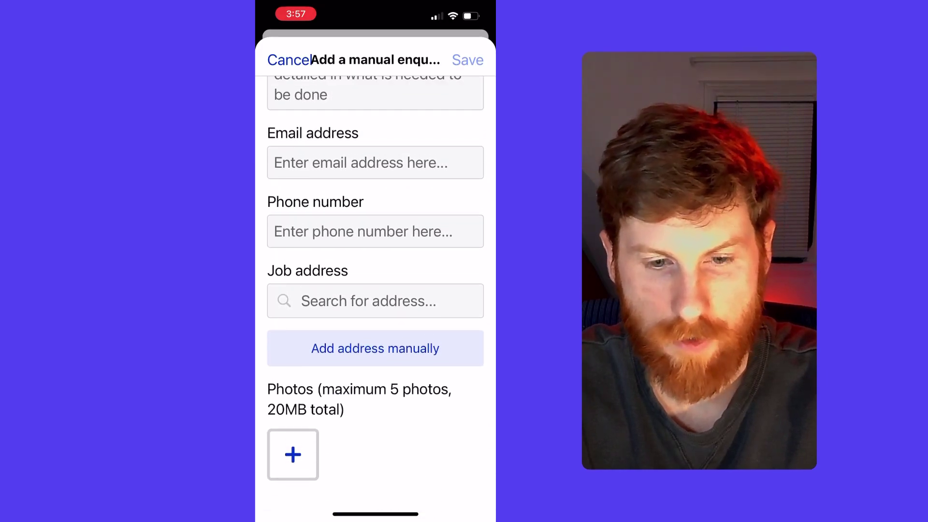
left_click(289, 60)
Visit Tasks, including completed tasks, and Notifications from the Menu.
left_click(280, 46)
left_click(311, 183)
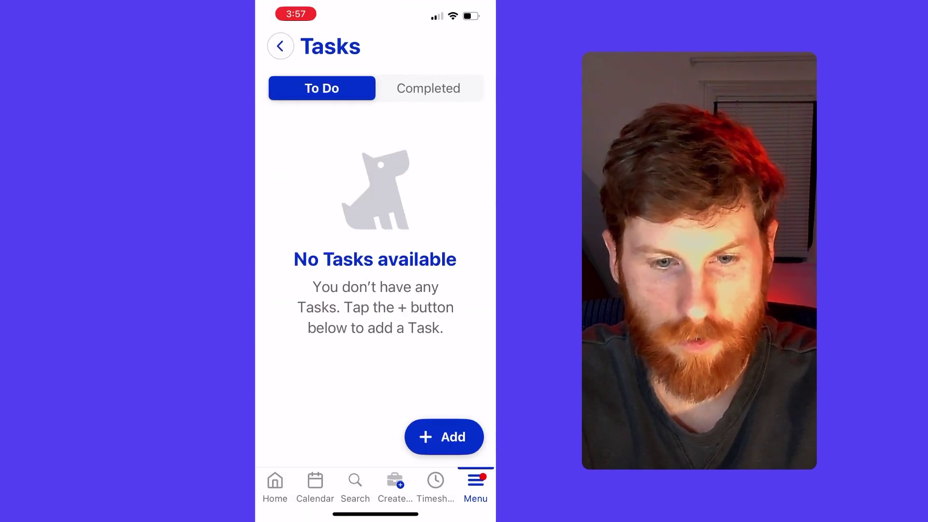
left_click(428, 88)
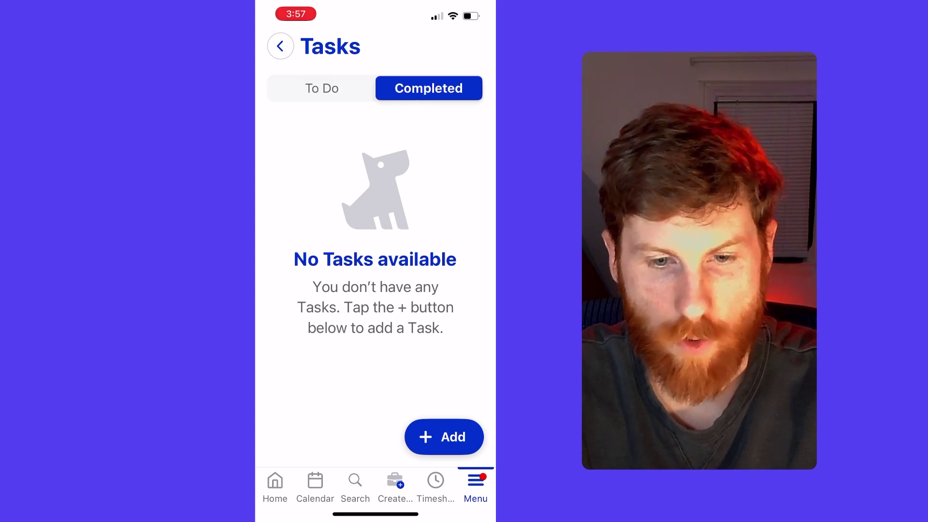
left_click(280, 46)
left_click(310, 228)
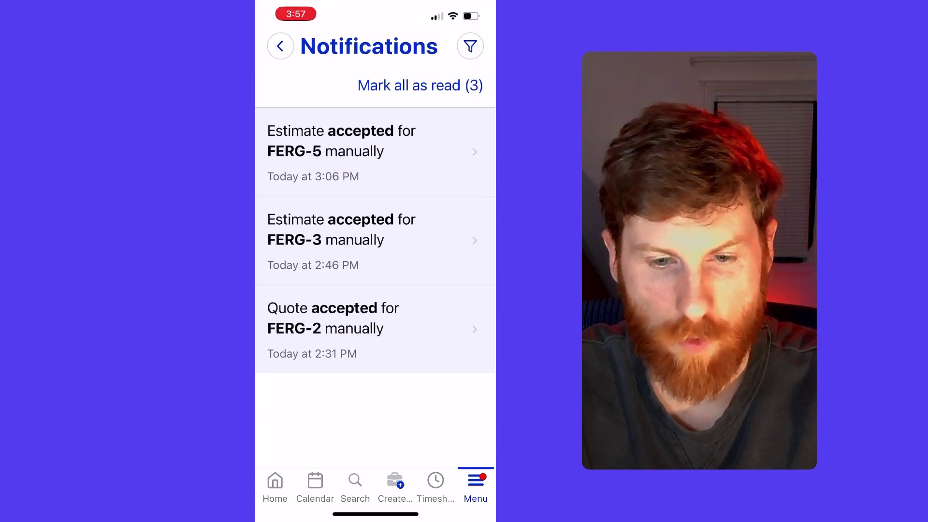
left_click(281, 47)
Visit the Noticeboard, cancelling a new post, and Health & Safety, then open Settings.
left_click(311, 273)
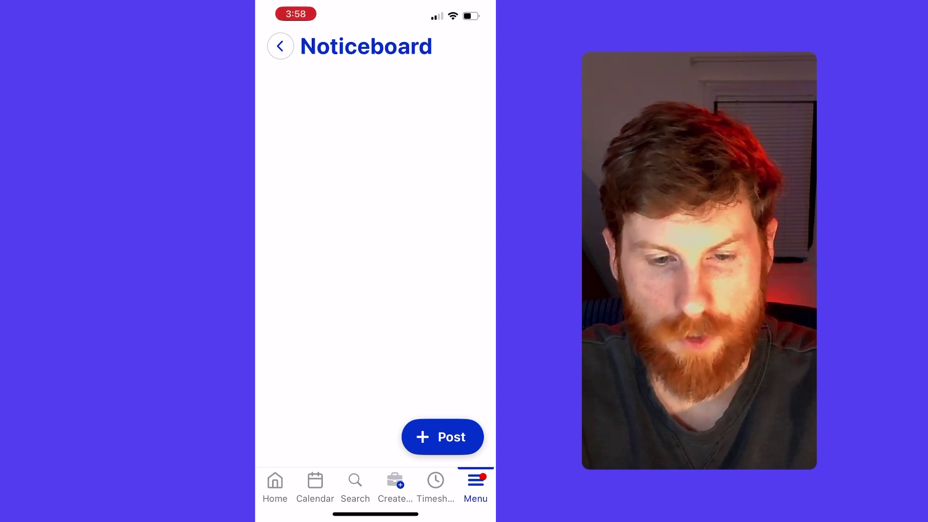
left_click(443, 437)
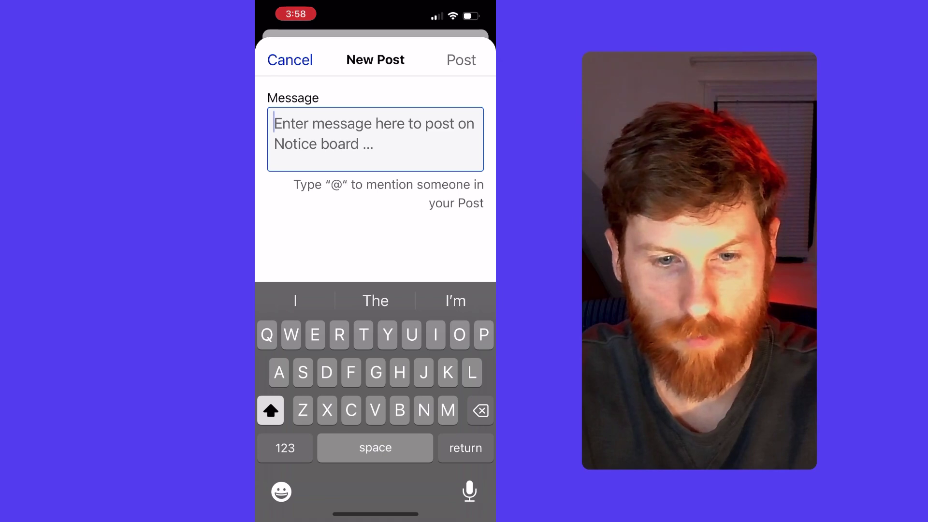
left_click(290, 60)
left_click(280, 48)
scroll(375, 285, "down", 2)
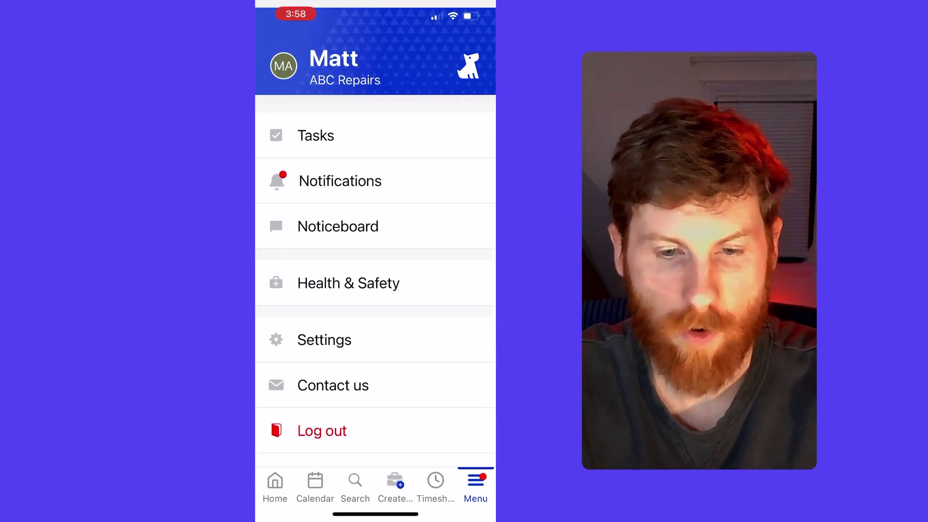
left_click(348, 282)
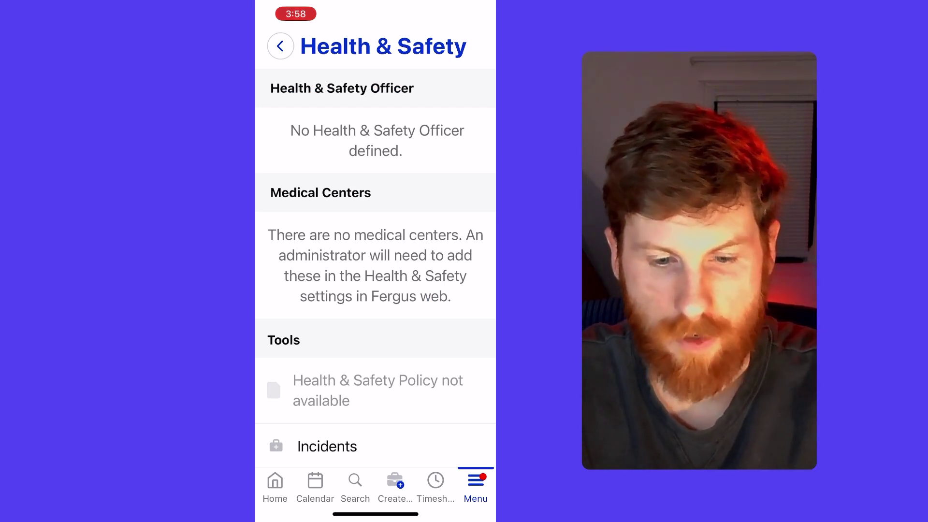
left_click(281, 46)
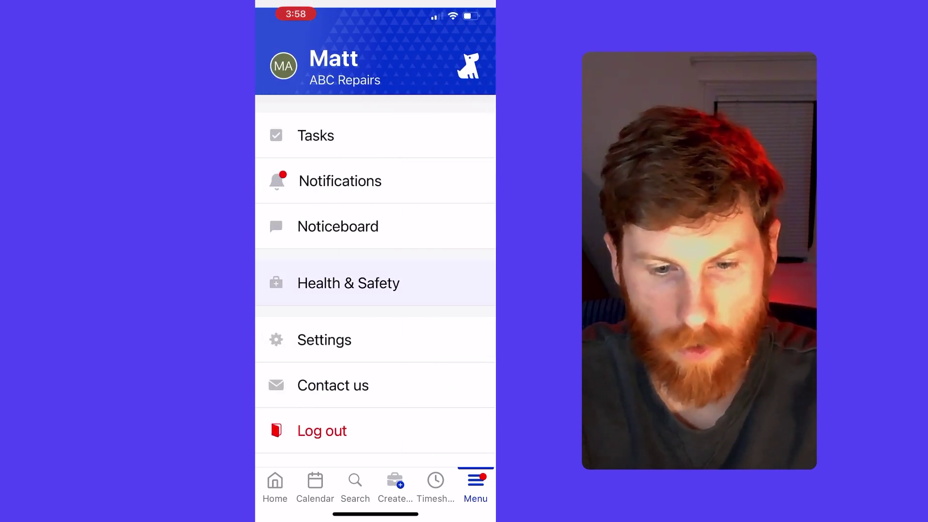
left_click(348, 283)
left_click(281, 46)
left_click(321, 305)
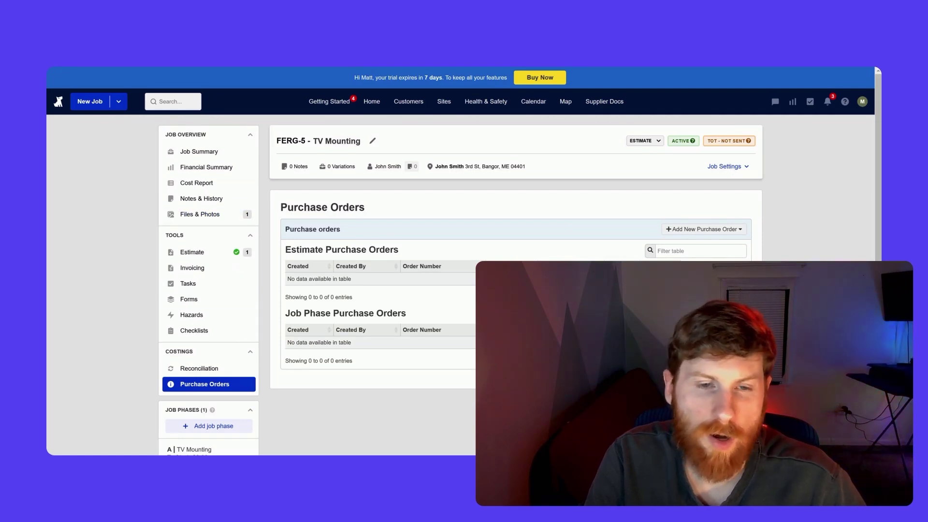
View the FERG-5 job's Cost Report, then the empty Health & Safety Meetings list.
left_click(197, 183)
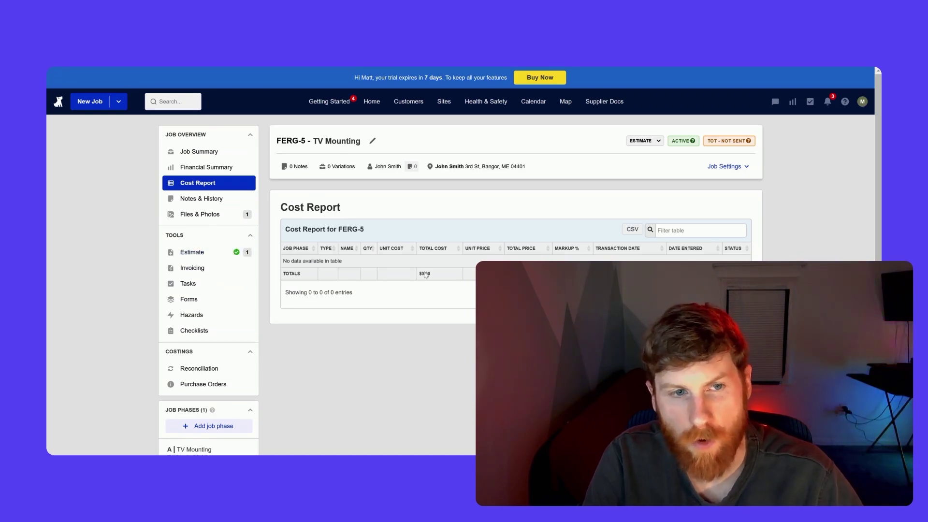
left_click(482, 102)
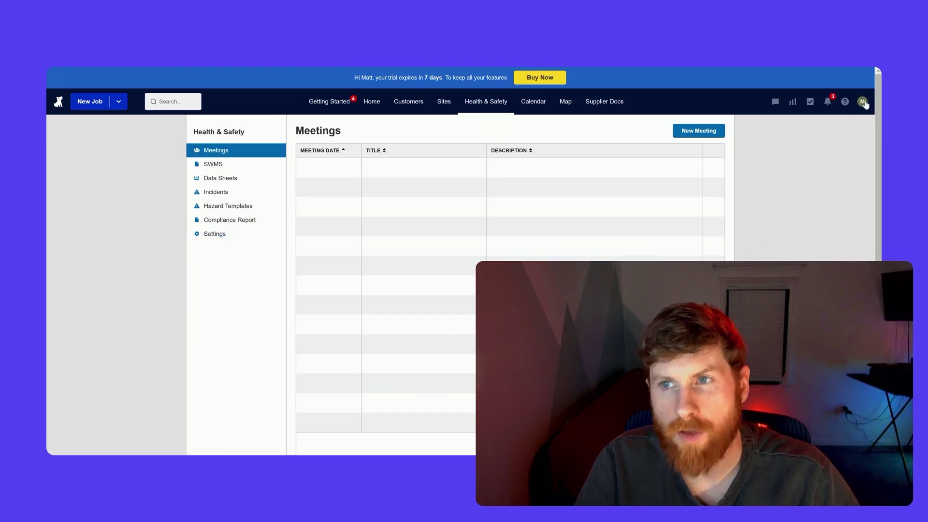
Open account Settings and review the Integration Centre's Xero, QuickBooks, PDF reader and Google integrations.
left_click(863, 102)
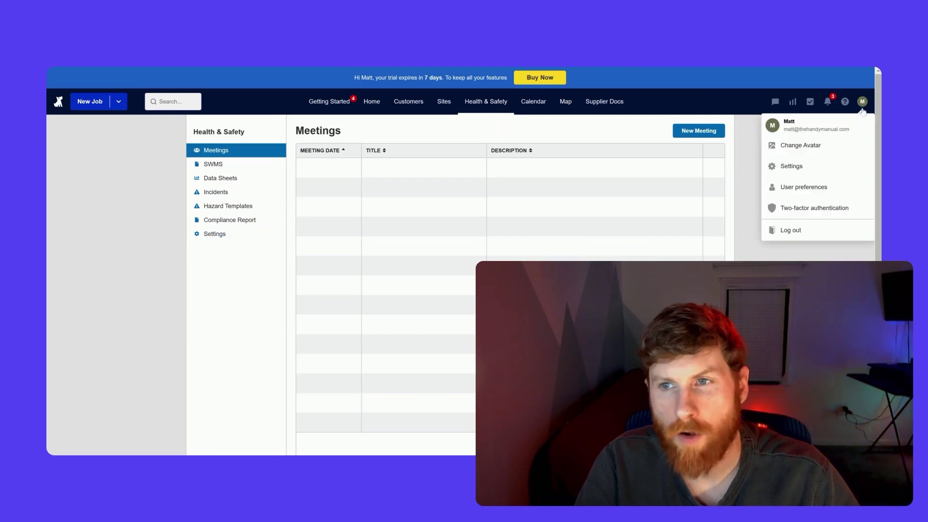
left_click(801, 166)
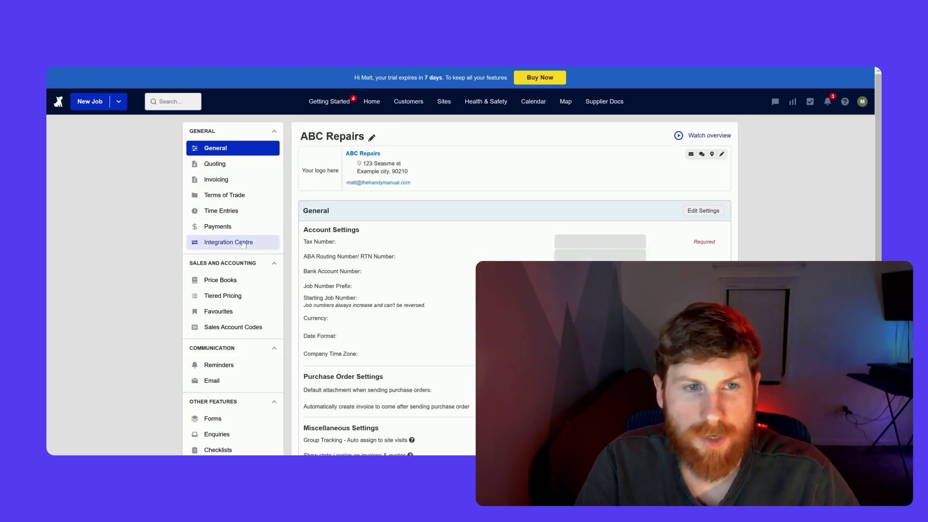
left_click(263, 243)
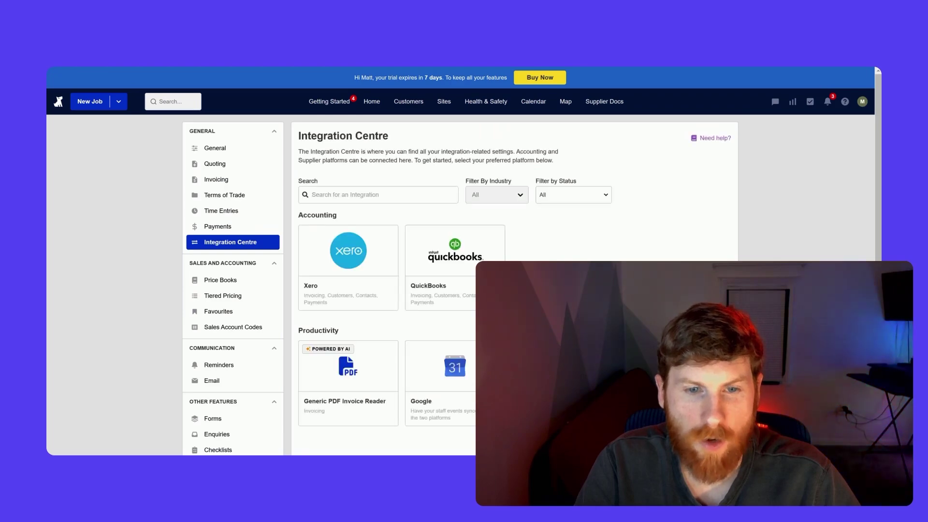
scroll(483, 290, "down", 3)
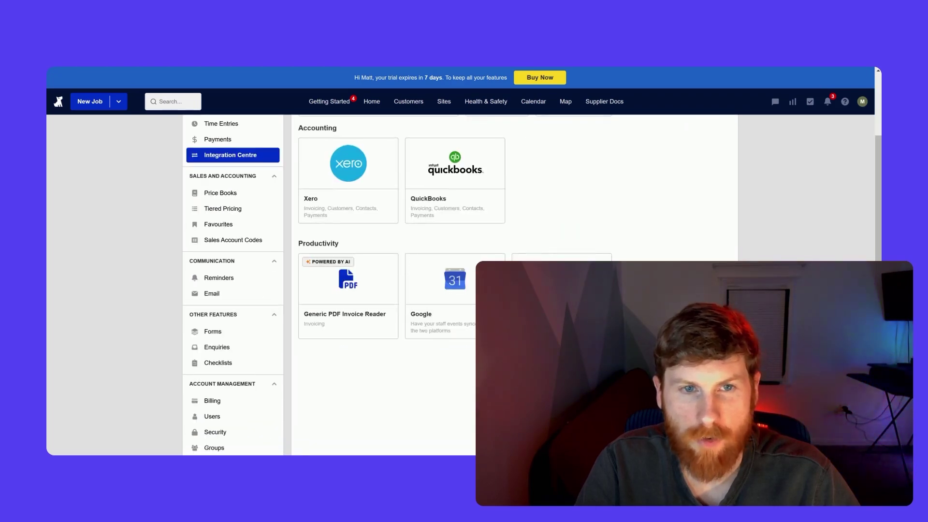
scroll(484, 290, "up", 3)
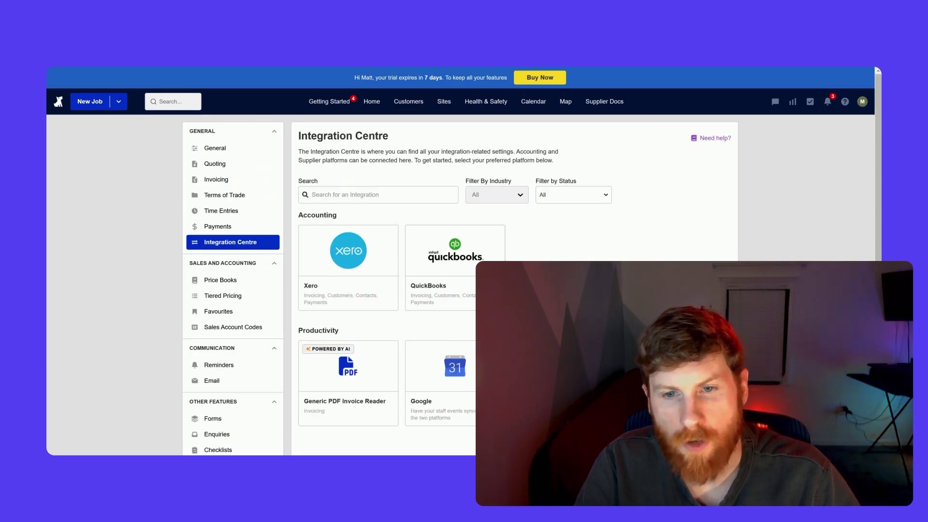
scroll(484, 285, "down", 1)
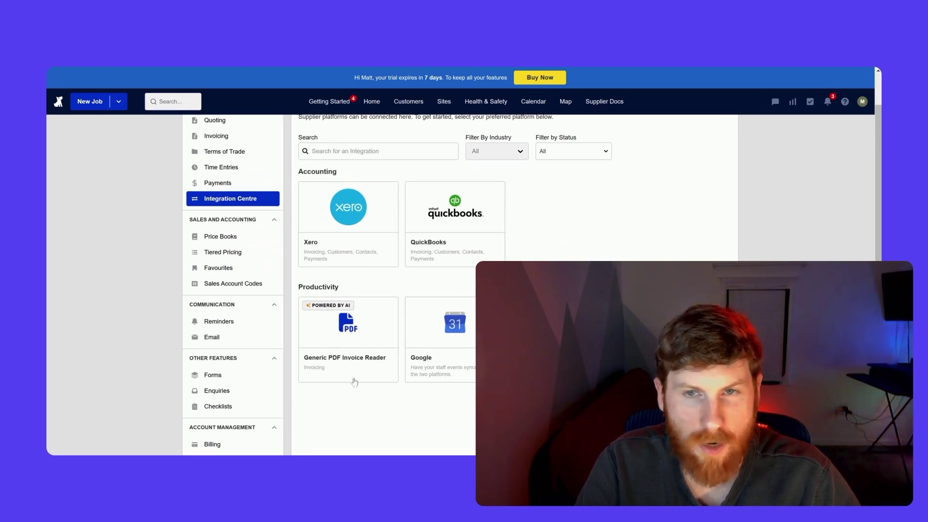
scroll(375, 375, "down", 2)
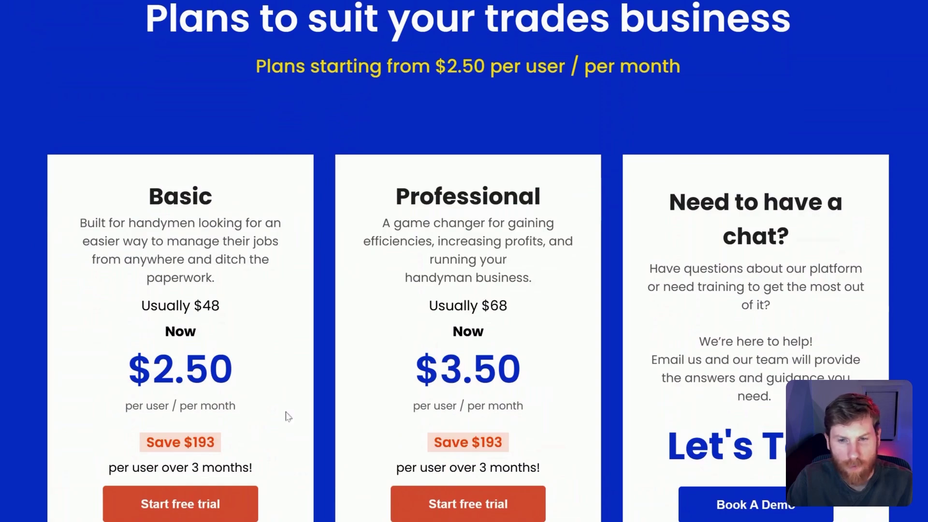
Open the full Basic versus Professional comparison and scroll through its Job Management rows.
scroll(287, 415, "down", 5)
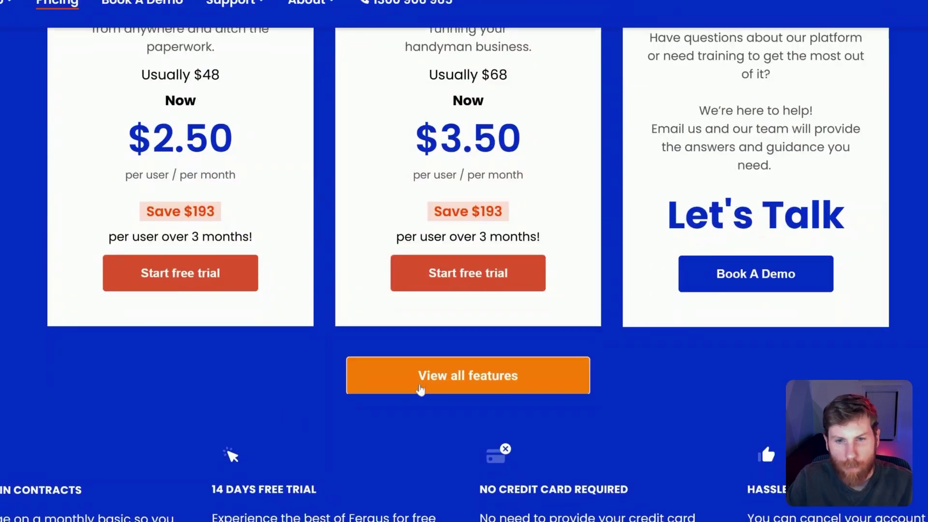
left_click(420, 389)
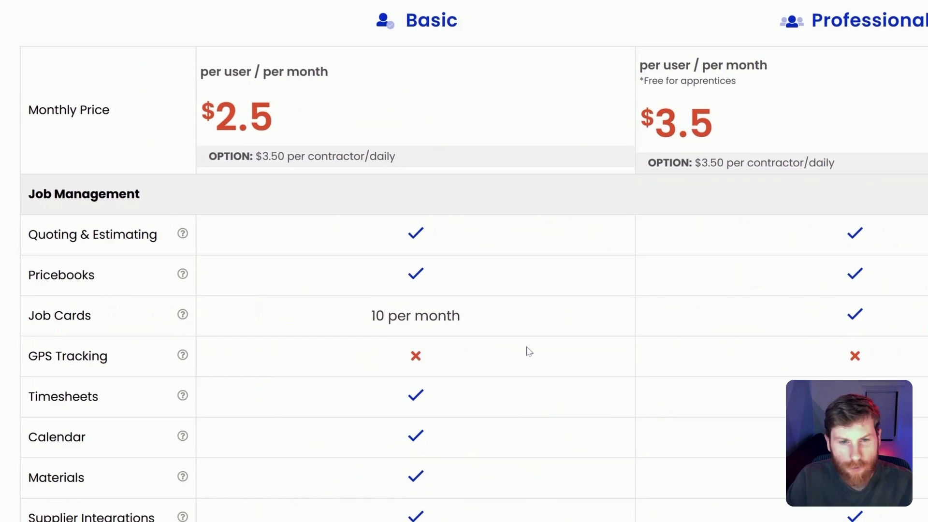
scroll(553, 342, "down", 3)
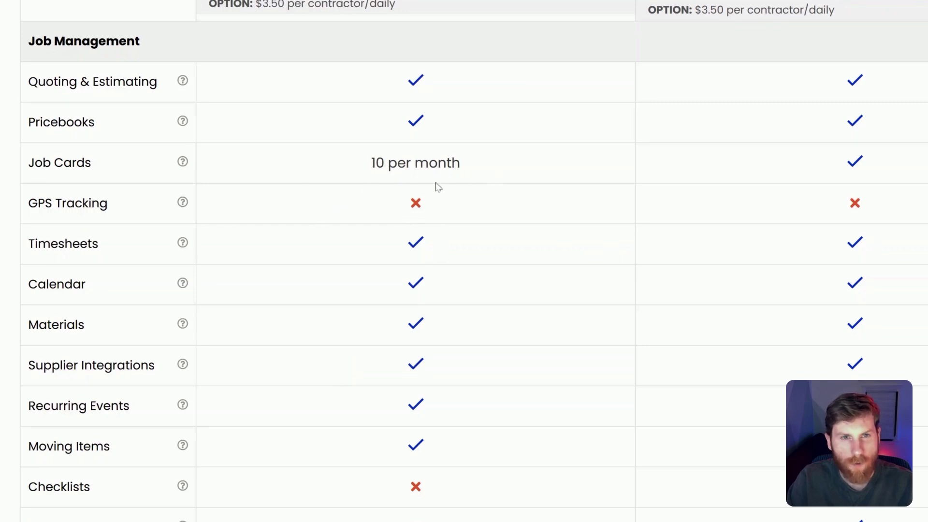
scroll(464, 339, "up", 3)
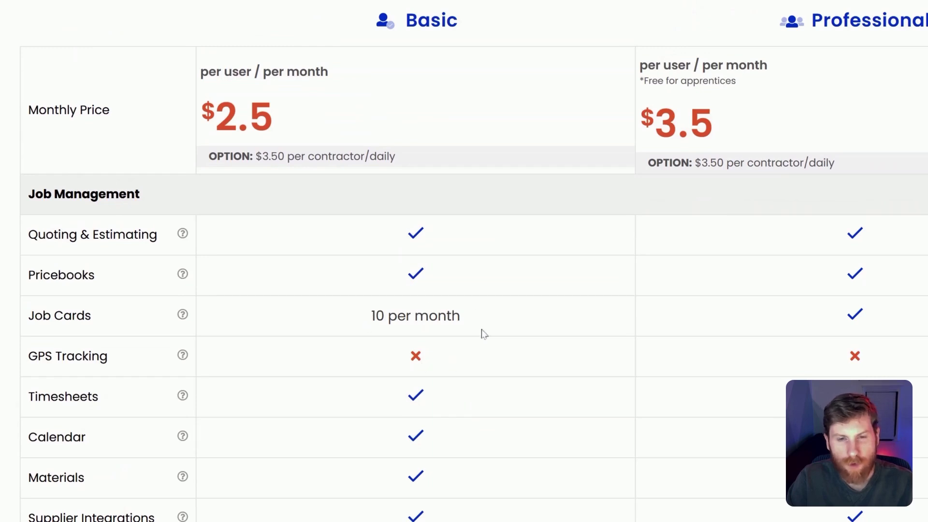
scroll(478, 367, "down", 5)
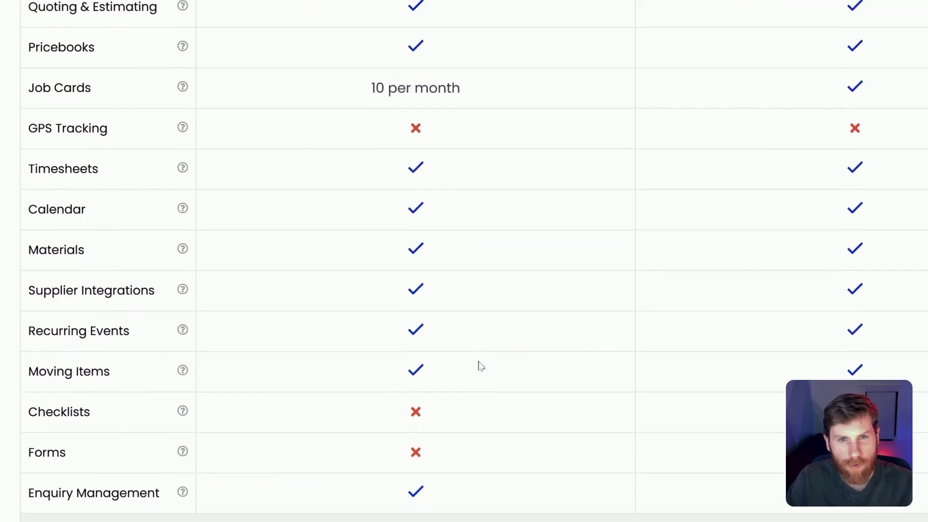
scroll(480, 362, "up", 4)
scroll(618, 347, "up", 3)
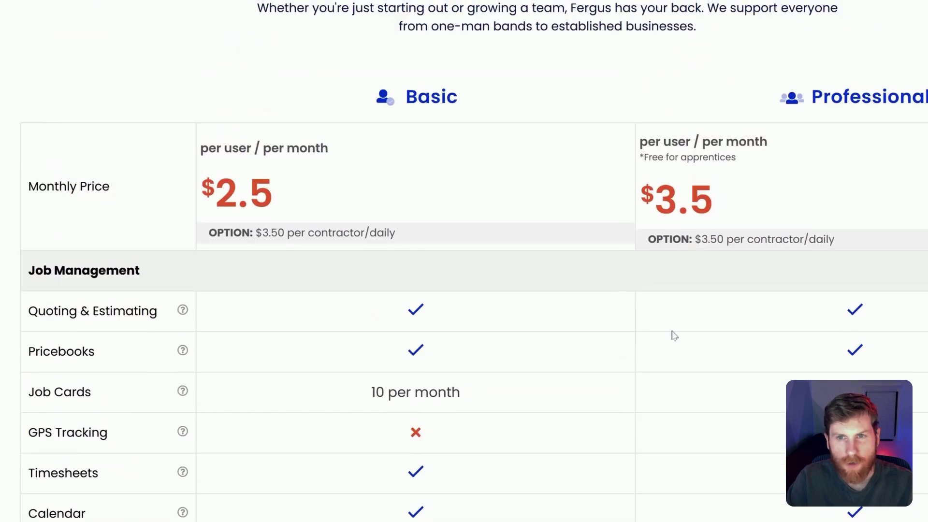
scroll(704, 374, "down", 6)
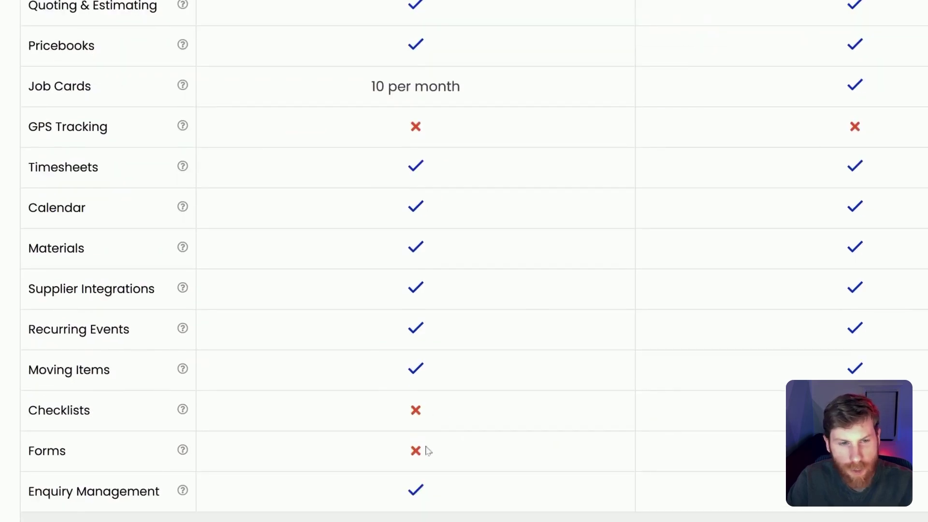
scroll(503, 468, "down", 2)
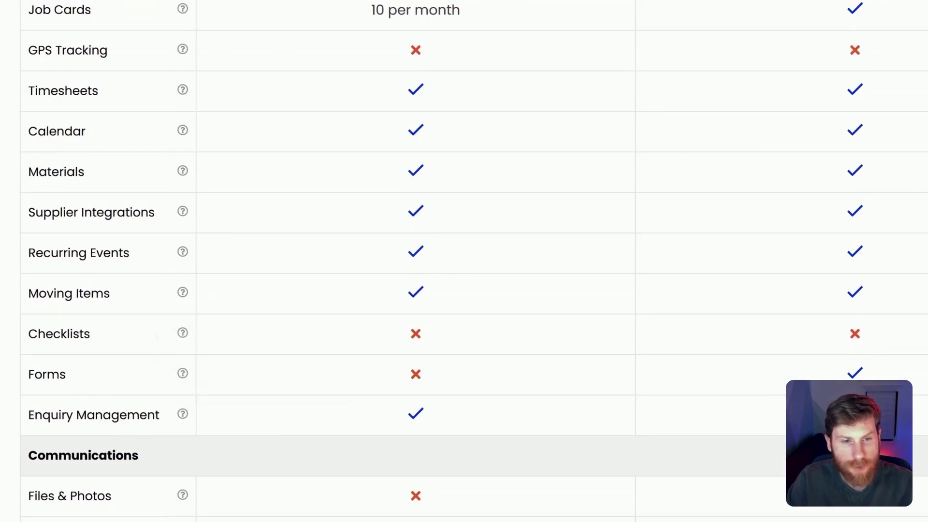
scroll(342, 452, "up", 2)
scroll(342, 452, "down", 4)
scroll(353, 445, "up", 6)
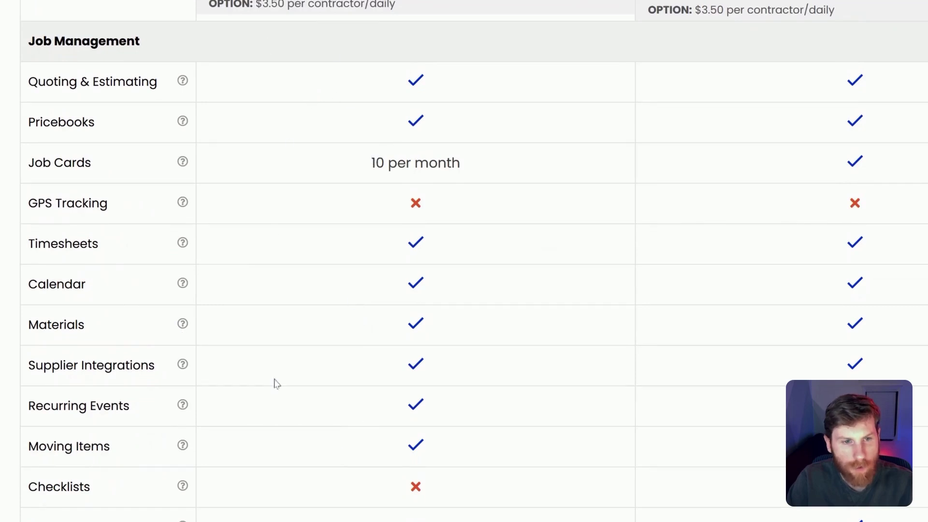
scroll(294, 385, "down", 7)
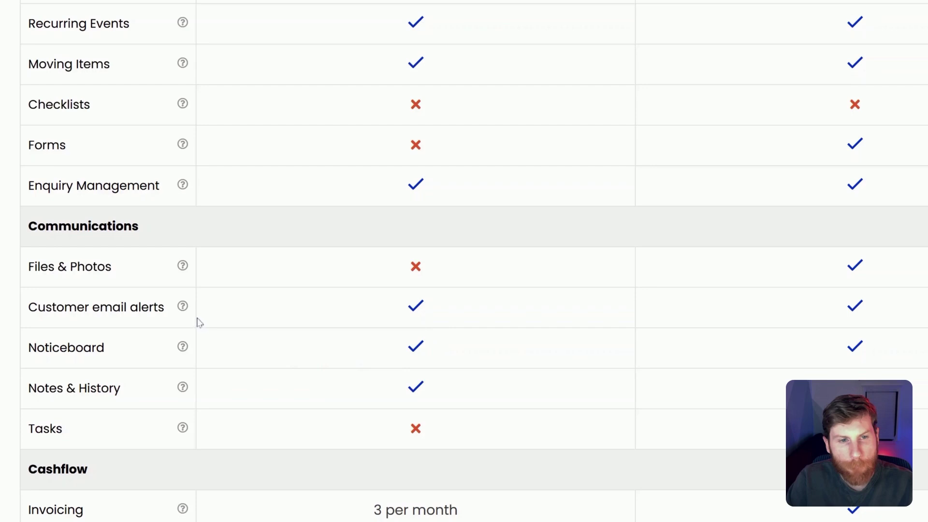
mouse_move(184, 309)
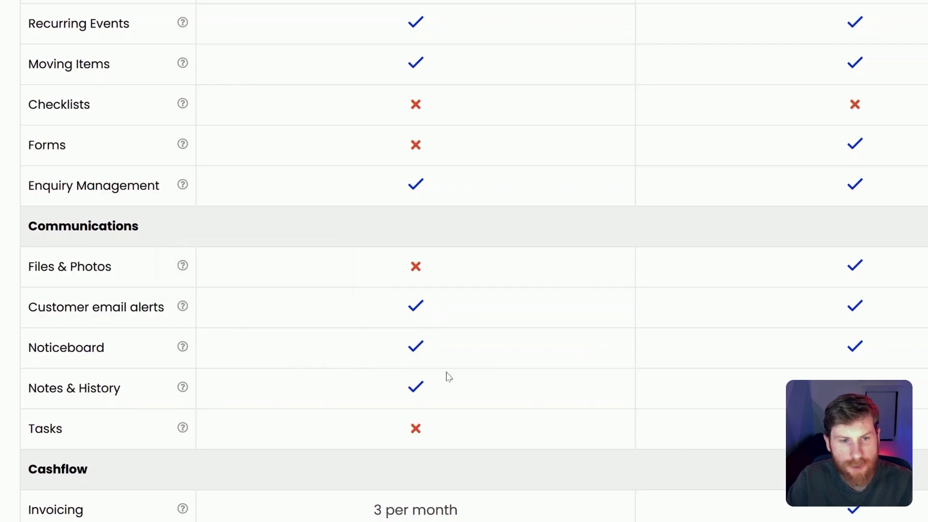
scroll(473, 390, "down", 2)
scroll(509, 384, "down", 3)
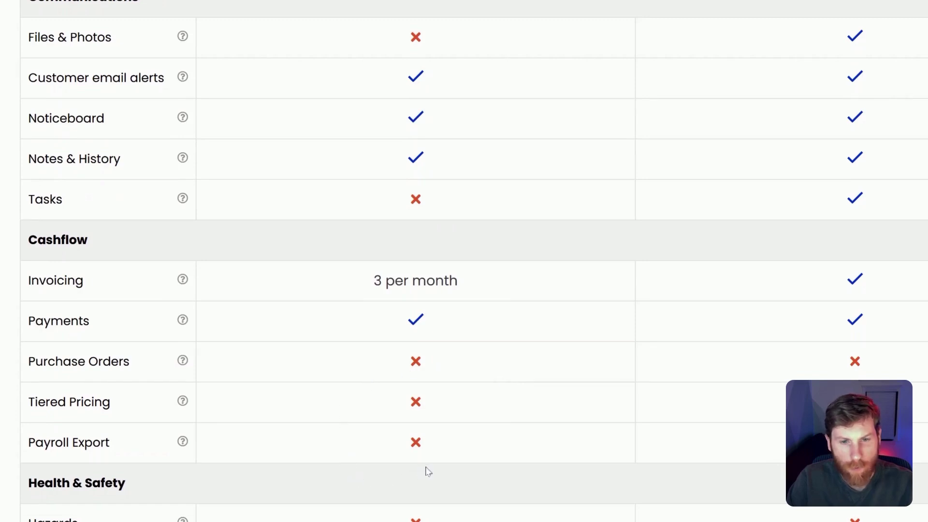
scroll(413, 469, "down", 3)
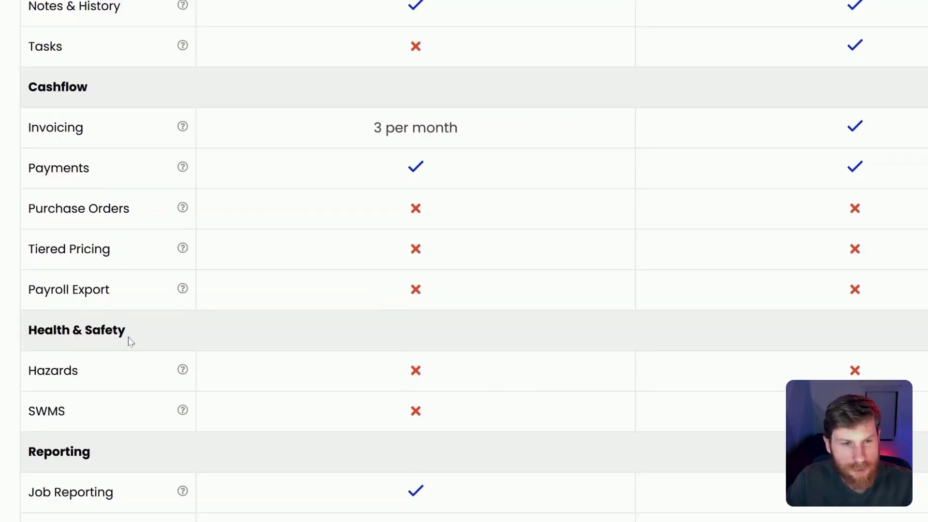
scroll(484, 425, "down", 4)
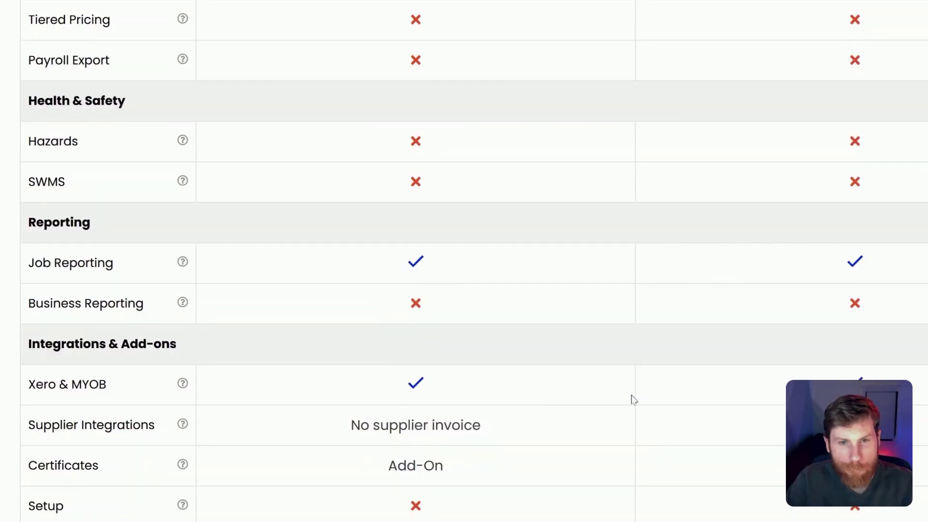
mouse_move(182, 262)
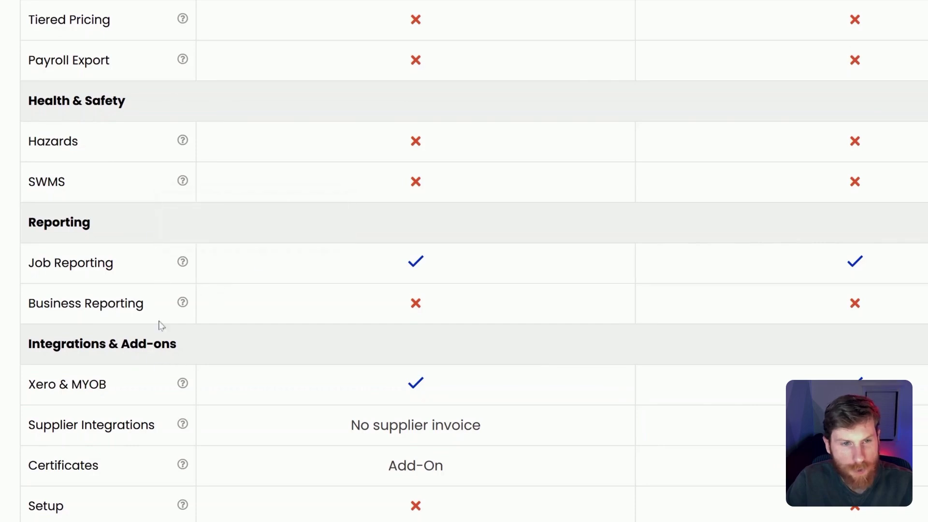
scroll(174, 307, "down", 3)
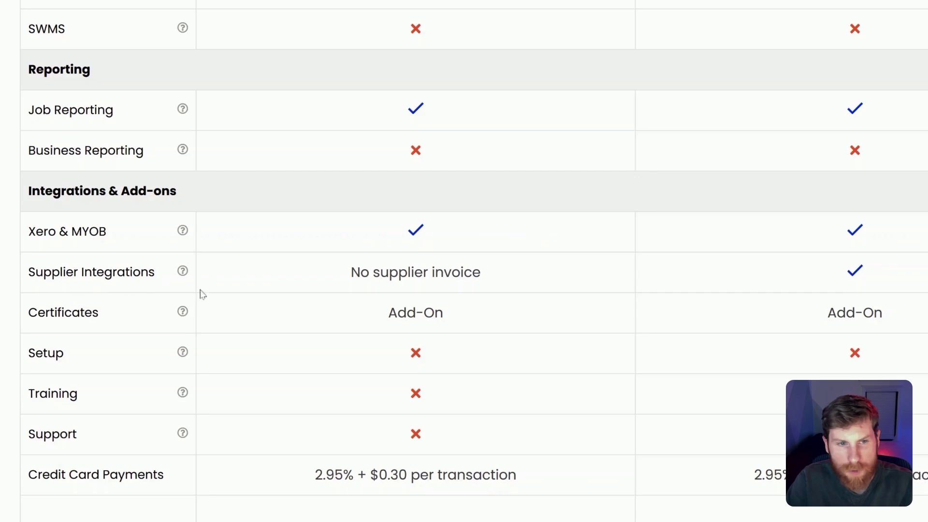
scroll(510, 374, "down", 2)
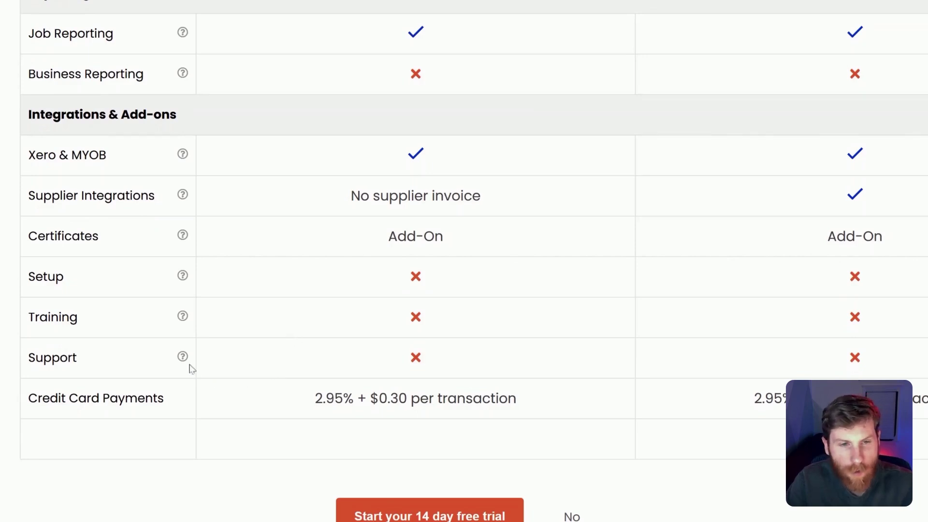
mouse_move(184, 364)
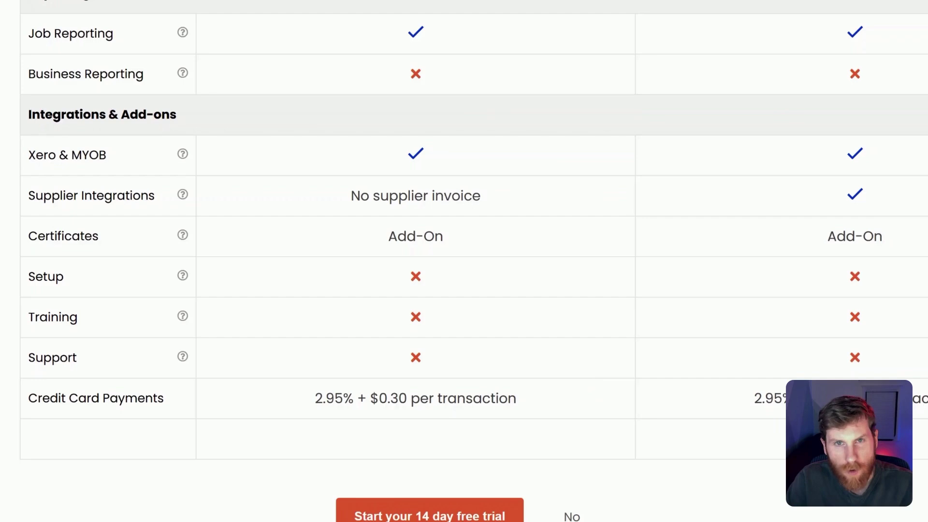
Scroll back up to the pricing cards: Basic $2.50 and Professional $3.50 per user monthly.
scroll(575, 341, "down", 3)
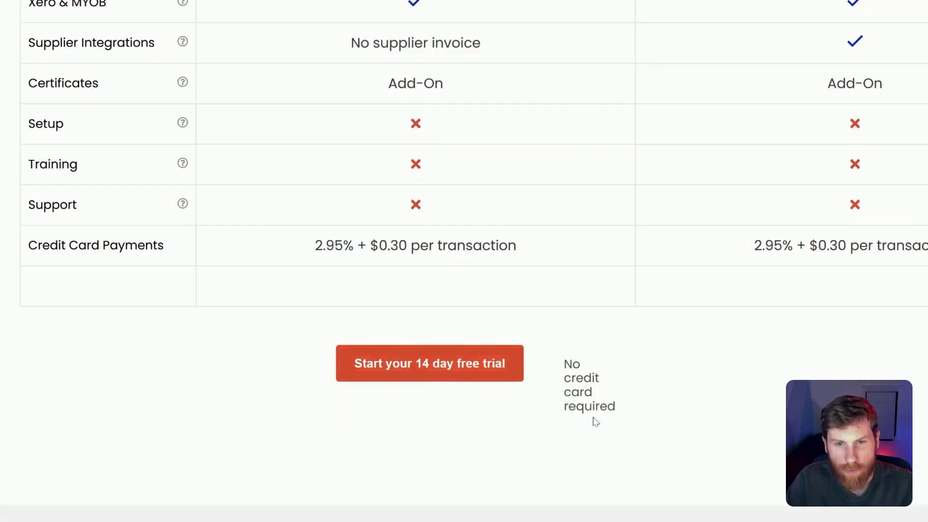
scroll(596, 422, "down", 5)
scroll(618, 427, "up", 20)
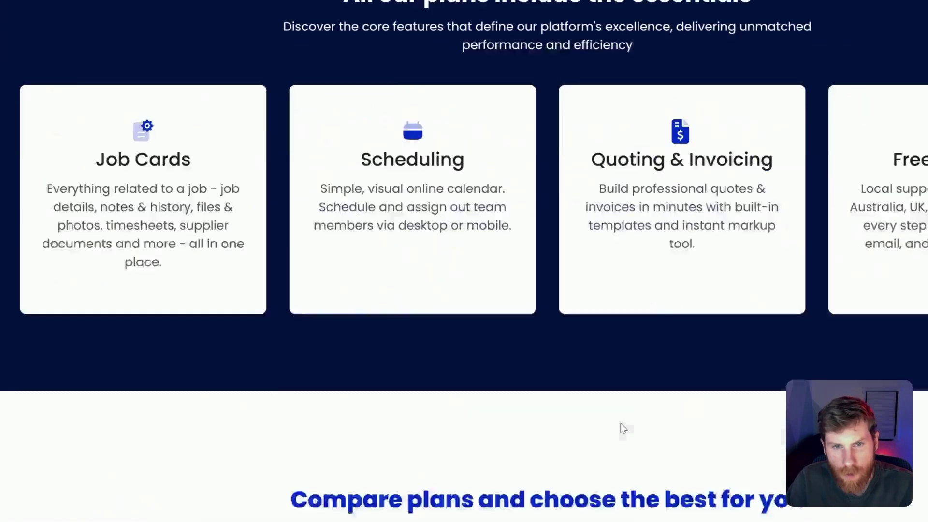
scroll(623, 428, "up", 10)
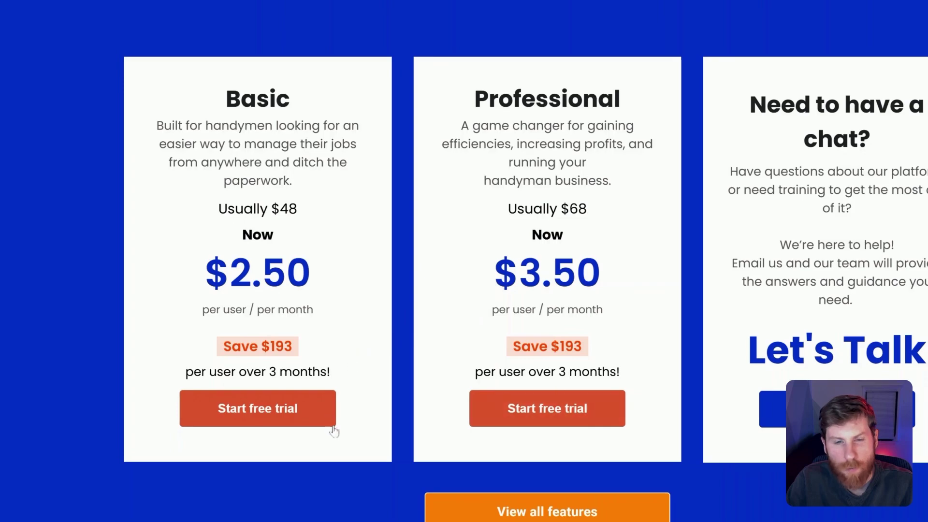
scroll(457, 416, "down", 5)
scroll(456, 416, "down", 15)
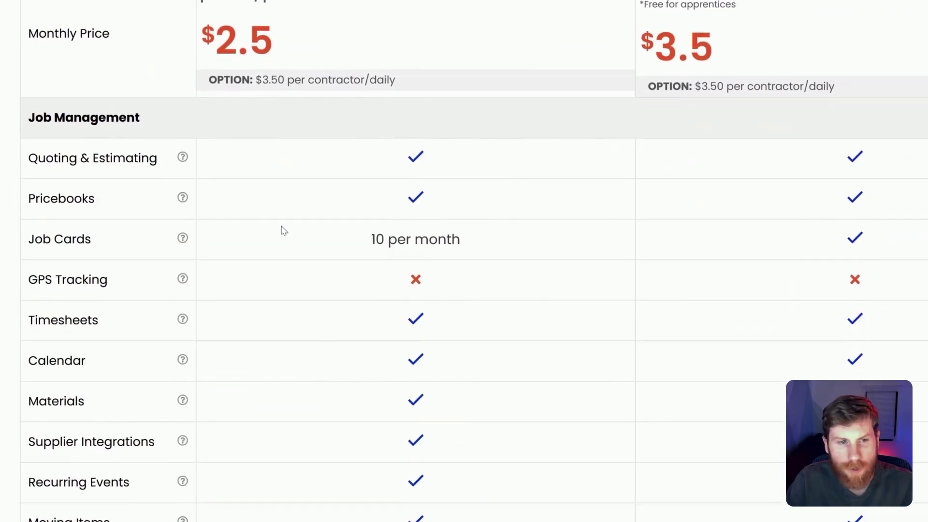
scroll(515, 379, "up", 3)
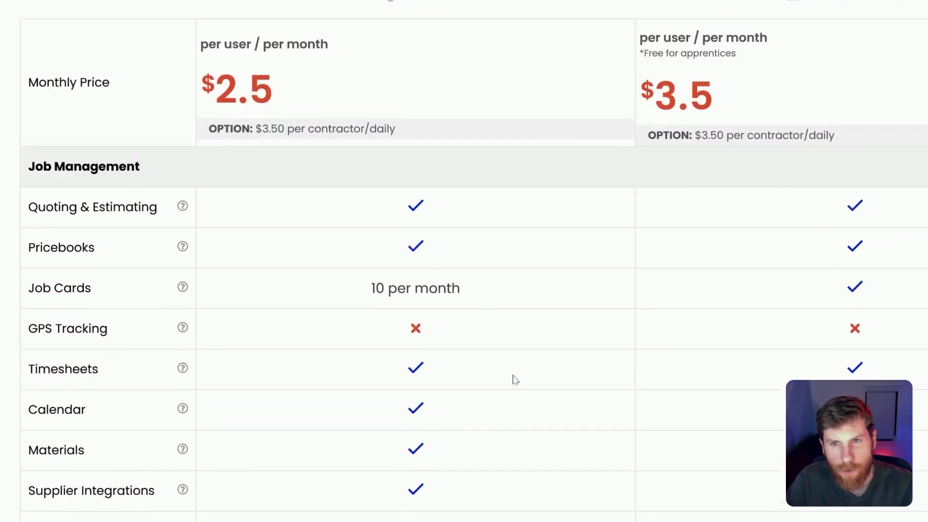
scroll(514, 379, "up", 2)
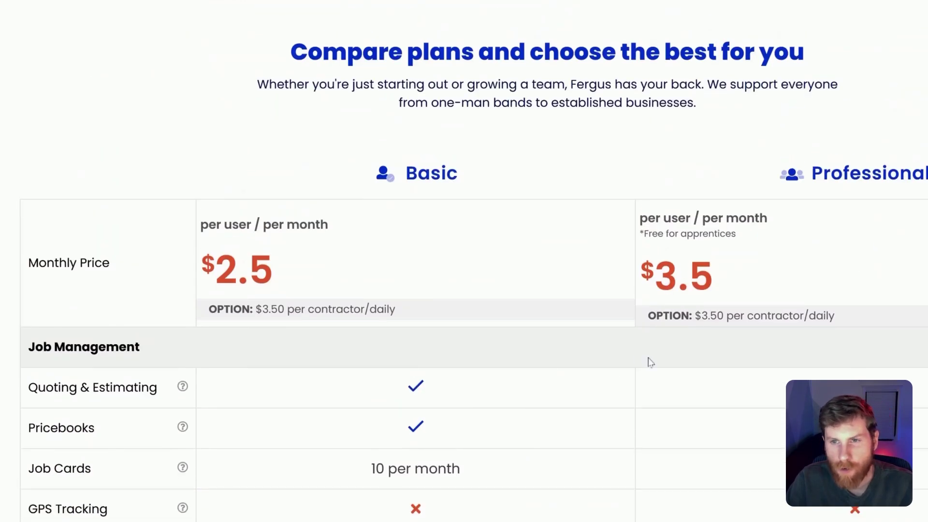
scroll(768, 367, "up", 5)
scroll(464, 246, "up", 5)
scroll(464, 246, "up", 9)
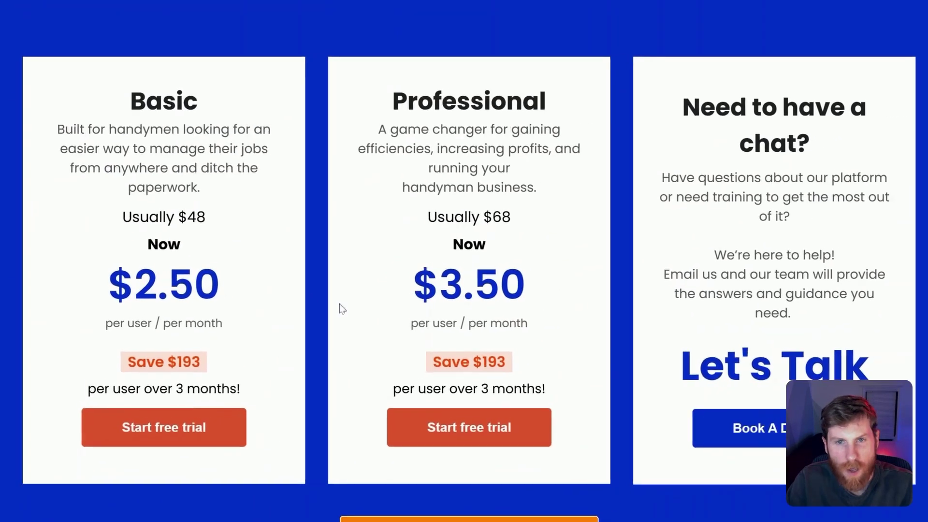
scroll(338, 307, "up", 2)
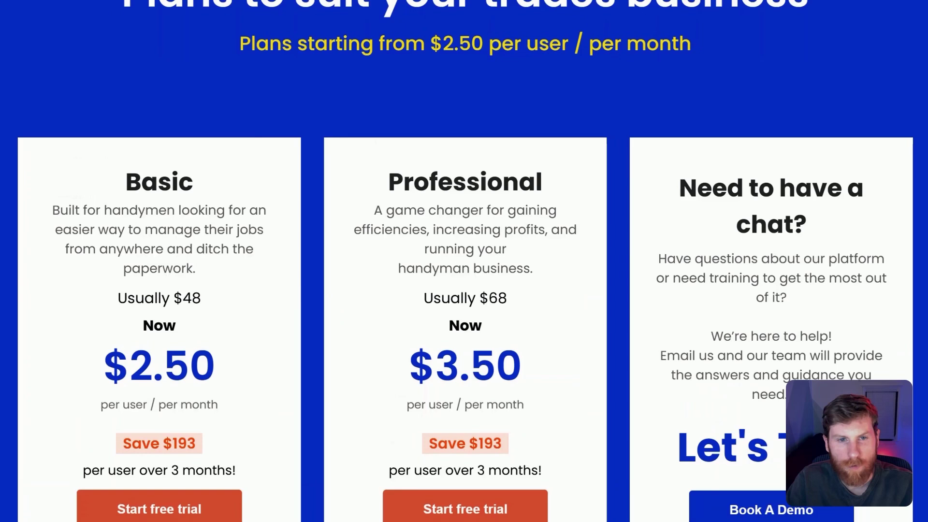